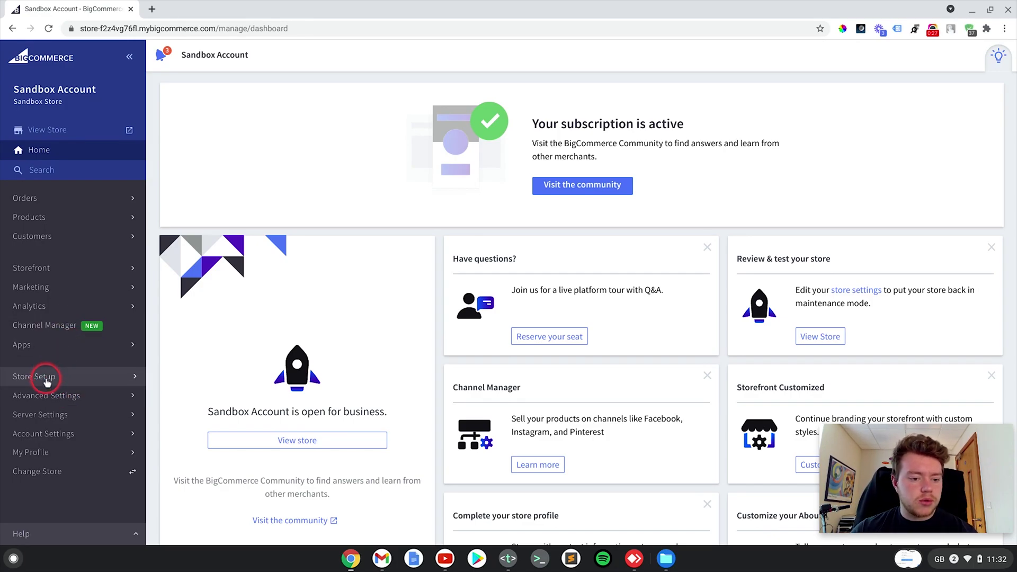
# Go to Store Setup > Shipping to reach the Shipping Manager with its United Kingdom origin.
pyautogui.click(47, 378)
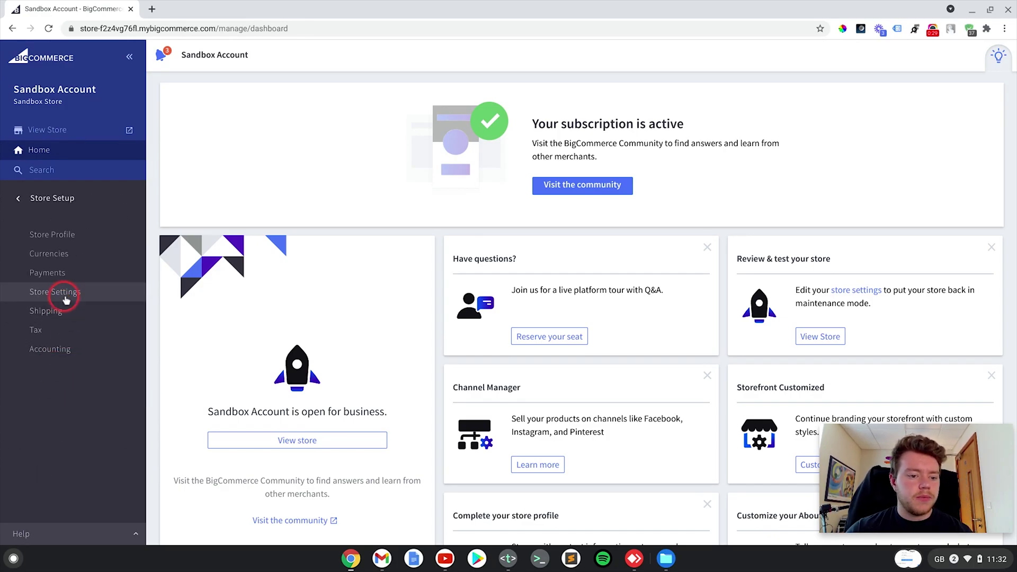
pyautogui.click(53, 313)
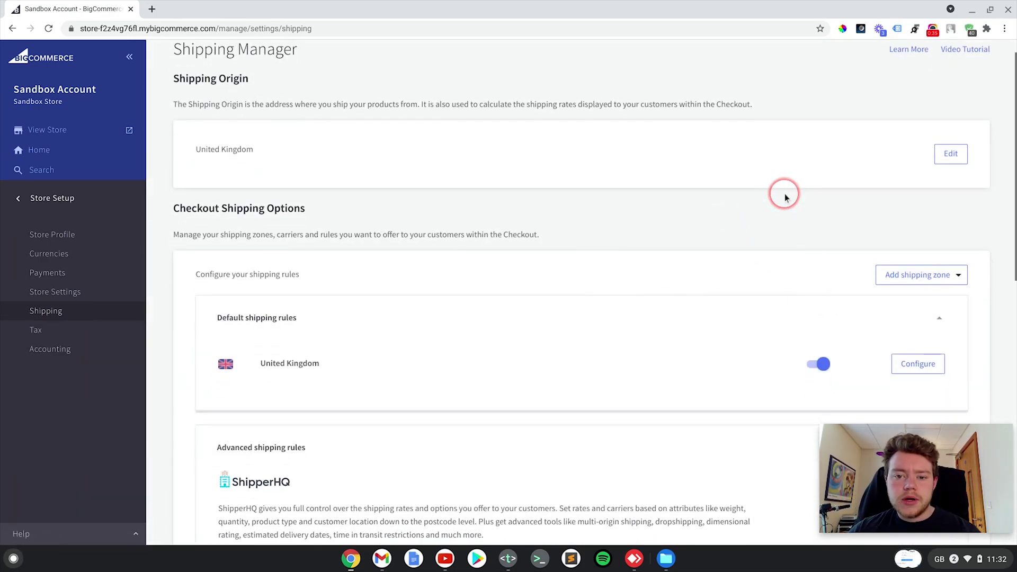
pyautogui.click(951, 184)
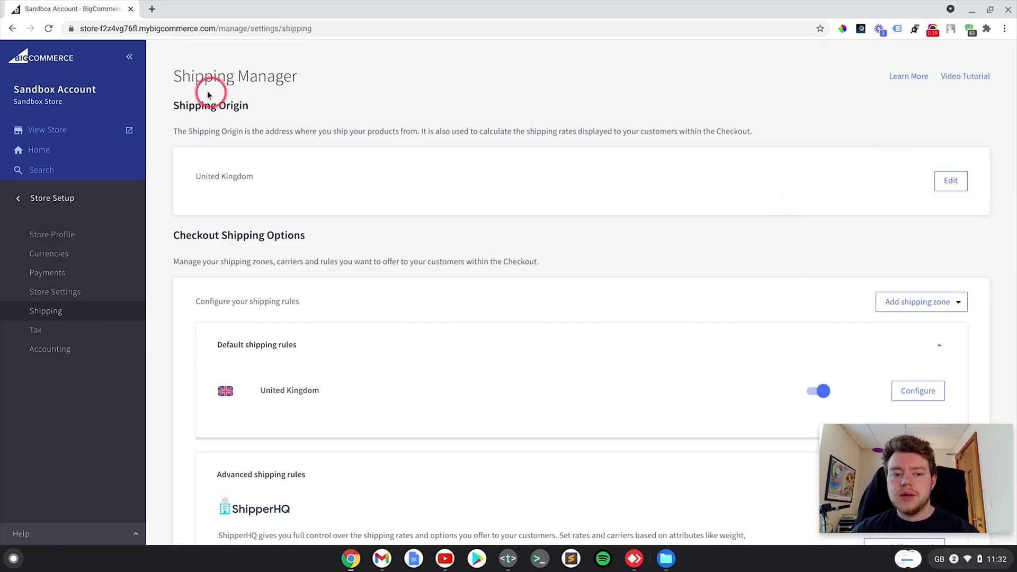
pyautogui.click(951, 181)
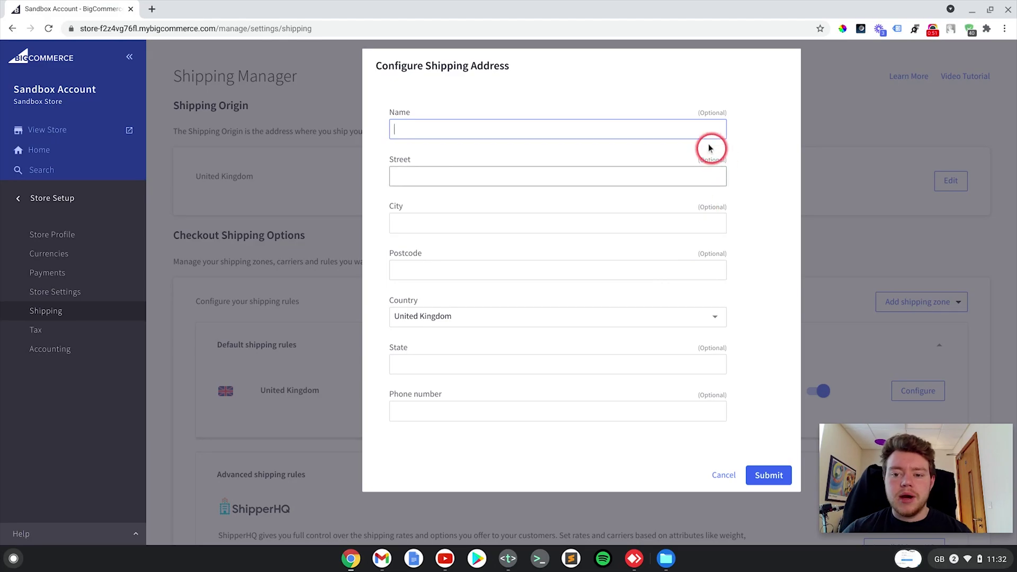
pyautogui.click(758, 471)
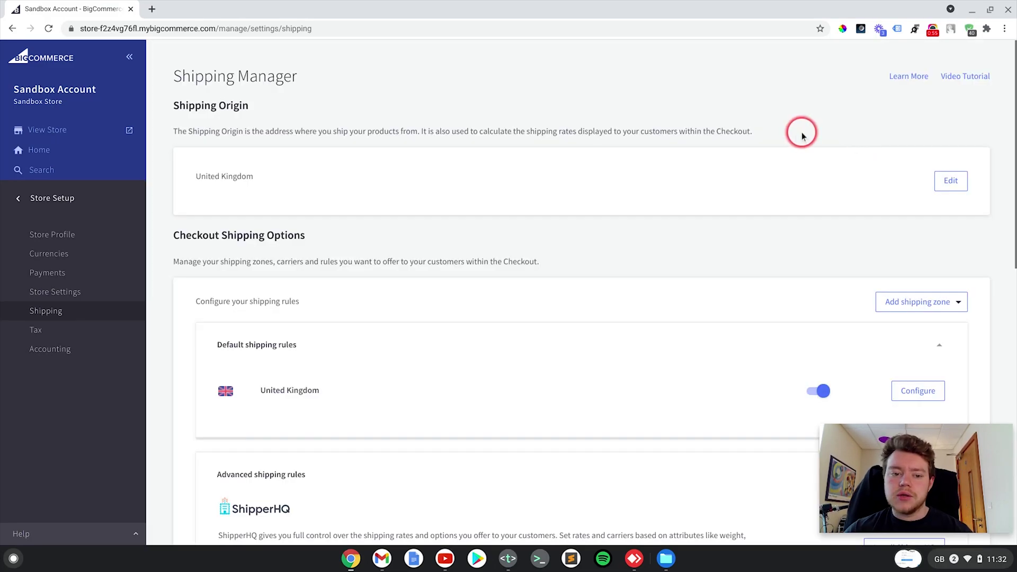
pyautogui.scroll(-3, 802, 136)
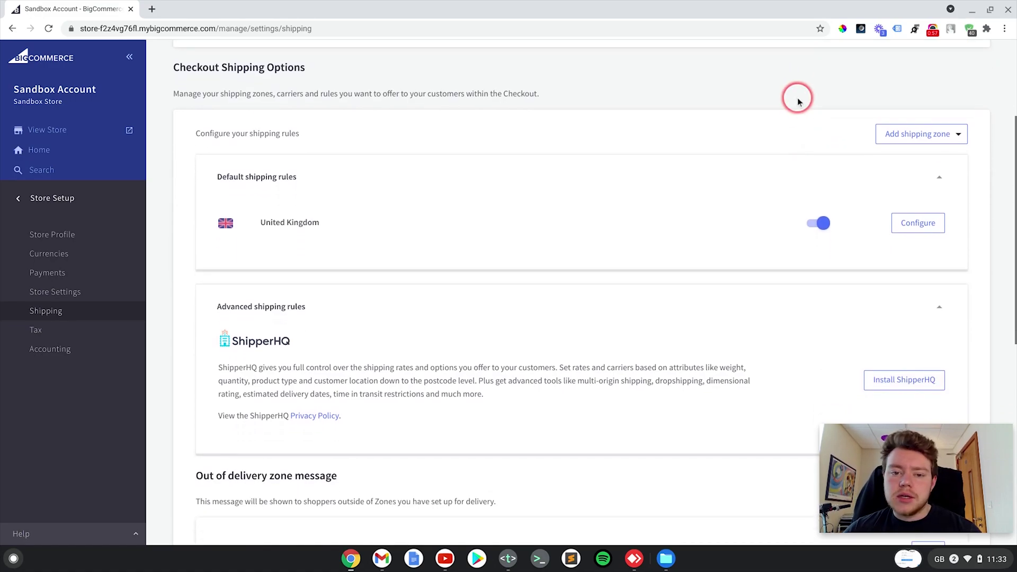
pyautogui.scroll(1, 793, 102)
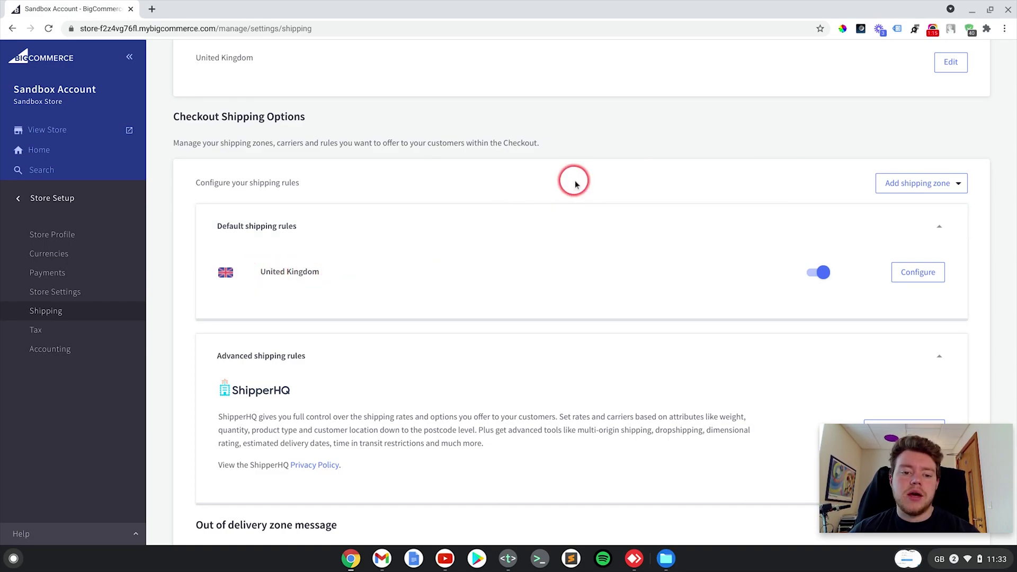
pyautogui.scroll(-1, 572, 181)
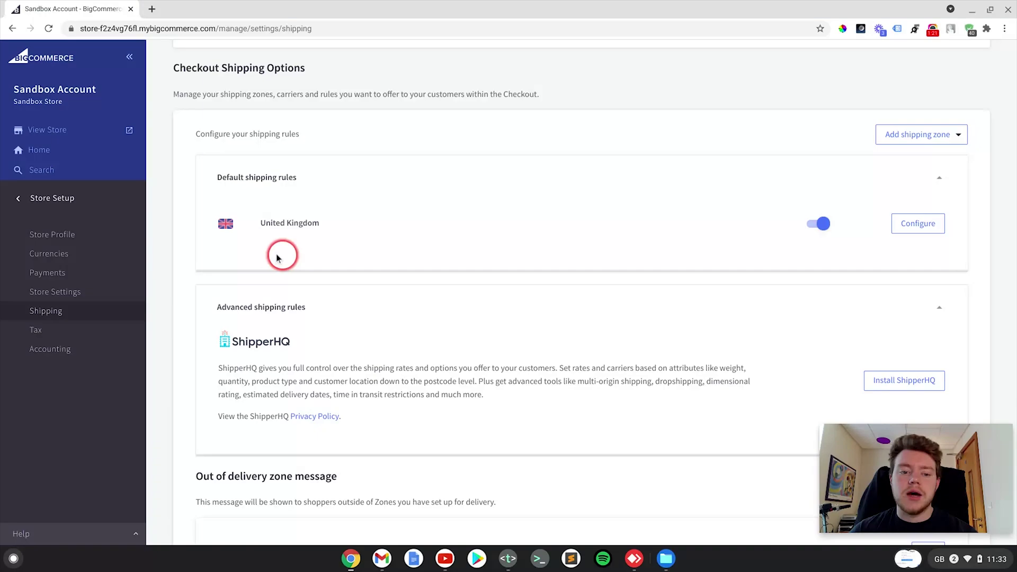
pyautogui.scroll(1, 380, 250)
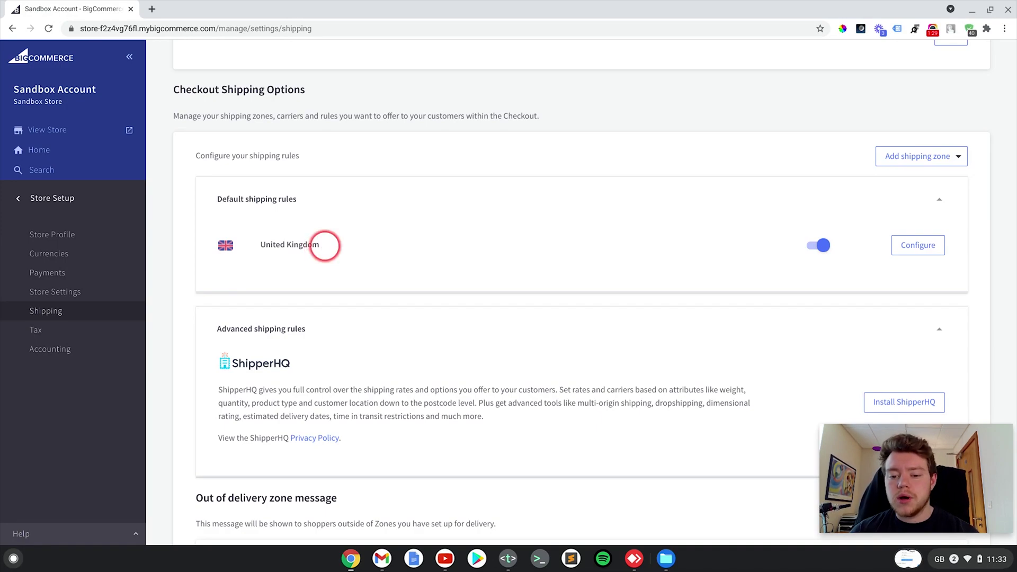
pyautogui.scroll(2, 535, 245)
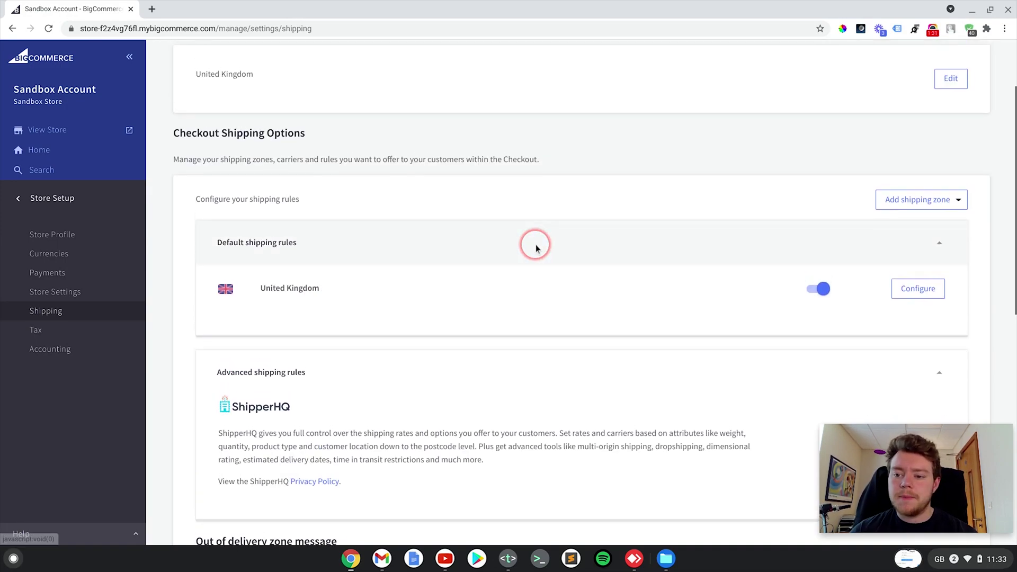
pyautogui.scroll(-1, 709, 177)
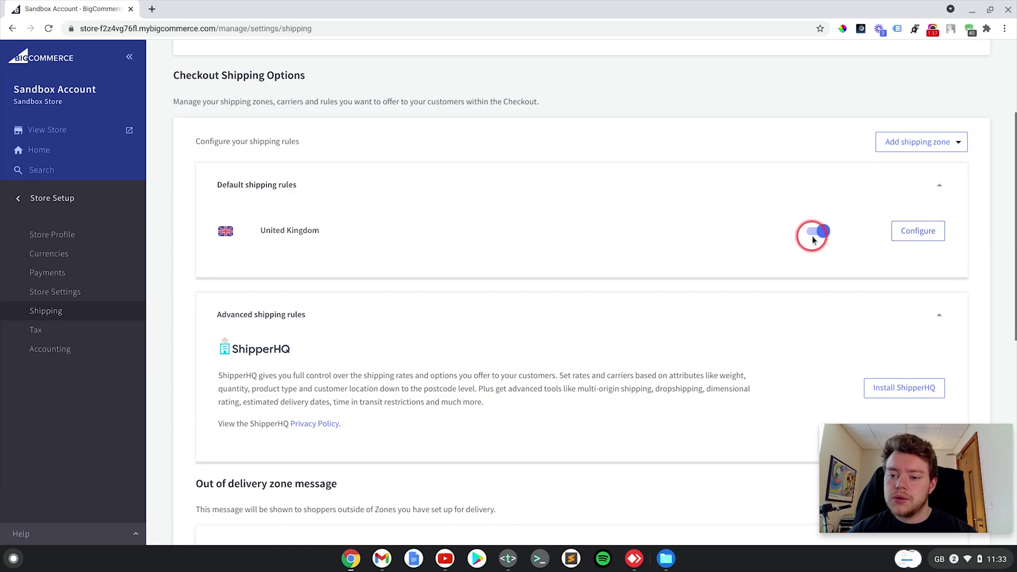
# Configure the United Kingdom zone and look over its four shipping methods, all still off.
pyautogui.click(920, 231)
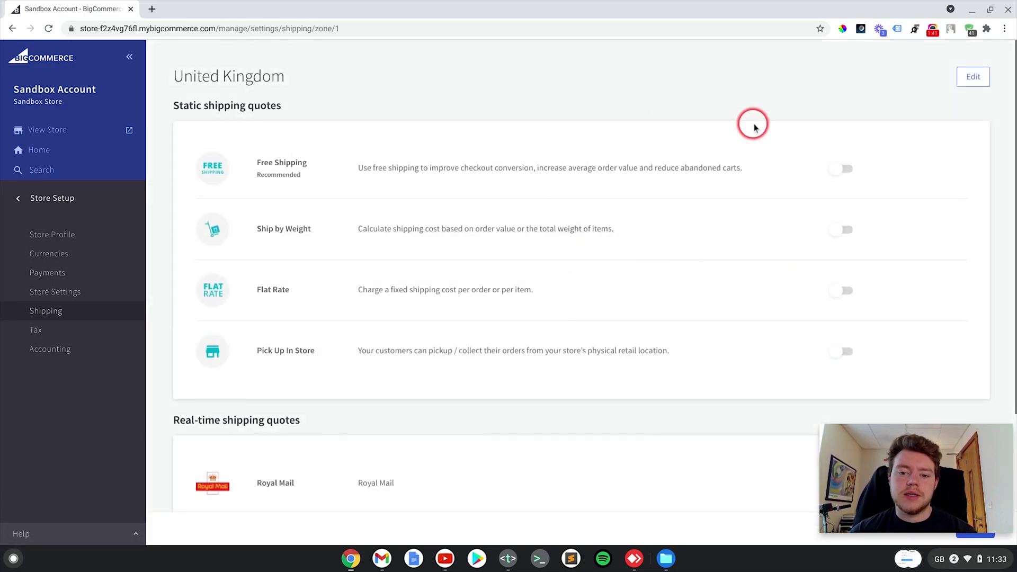
pyautogui.scroll(-1, 755, 127)
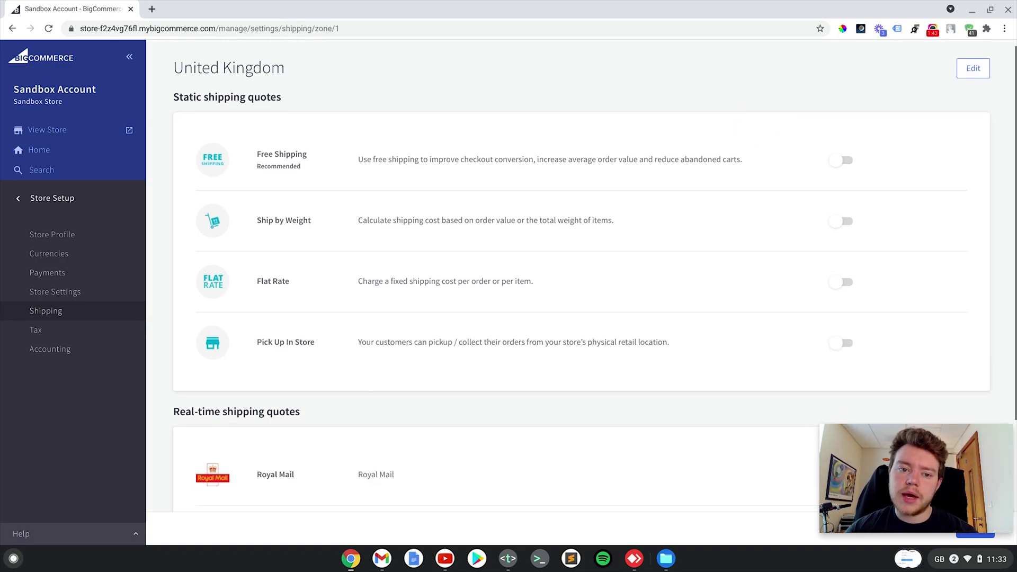
pyautogui.scroll(1, 755, 127)
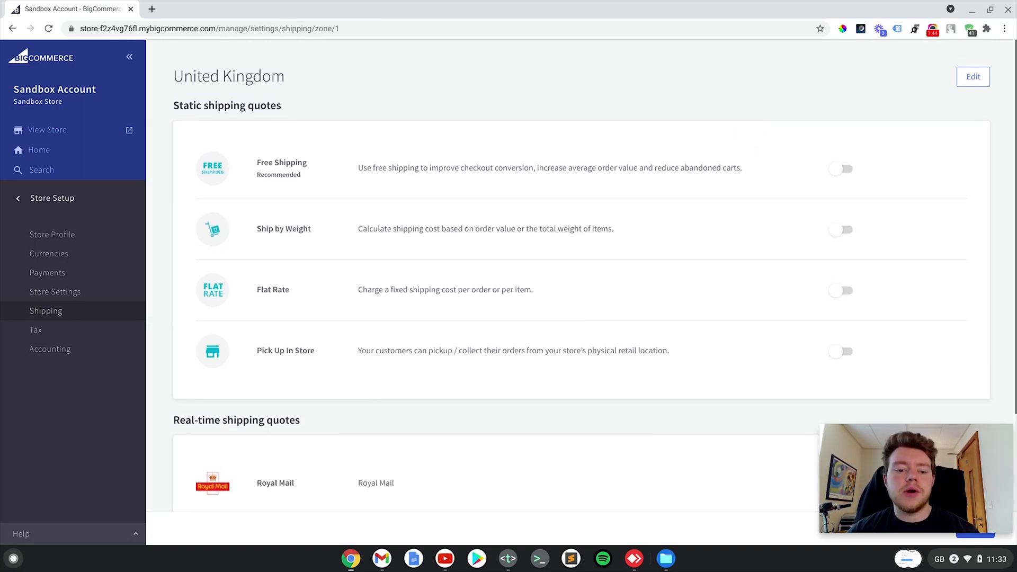
# Turn on Free Shipping for the UK zone and limit it to orders over £15.00.
pyautogui.click(843, 171)
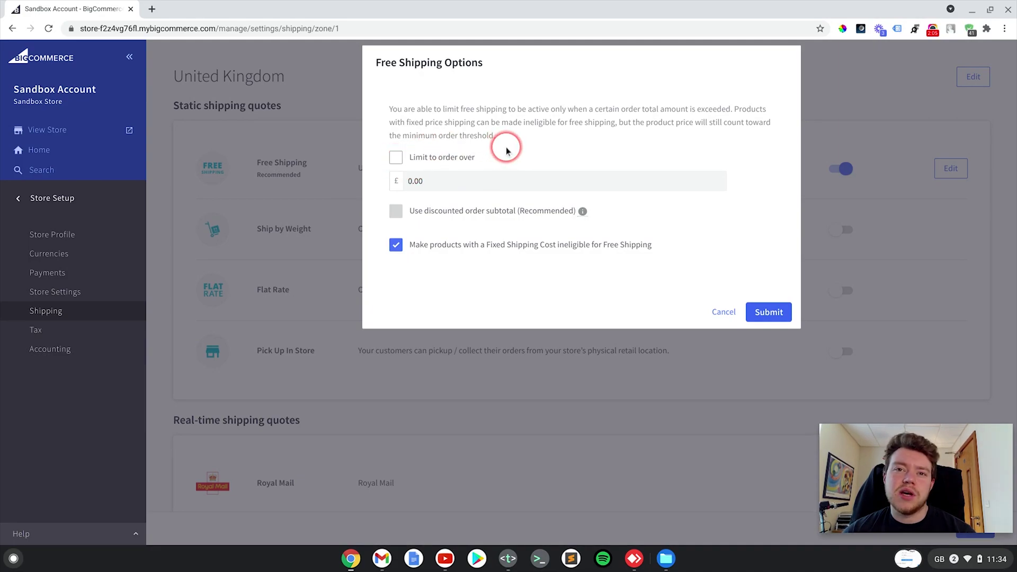
pyautogui.click(397, 158)
pyautogui.moveTo(448, 181); pyautogui.dragTo(371, 175)
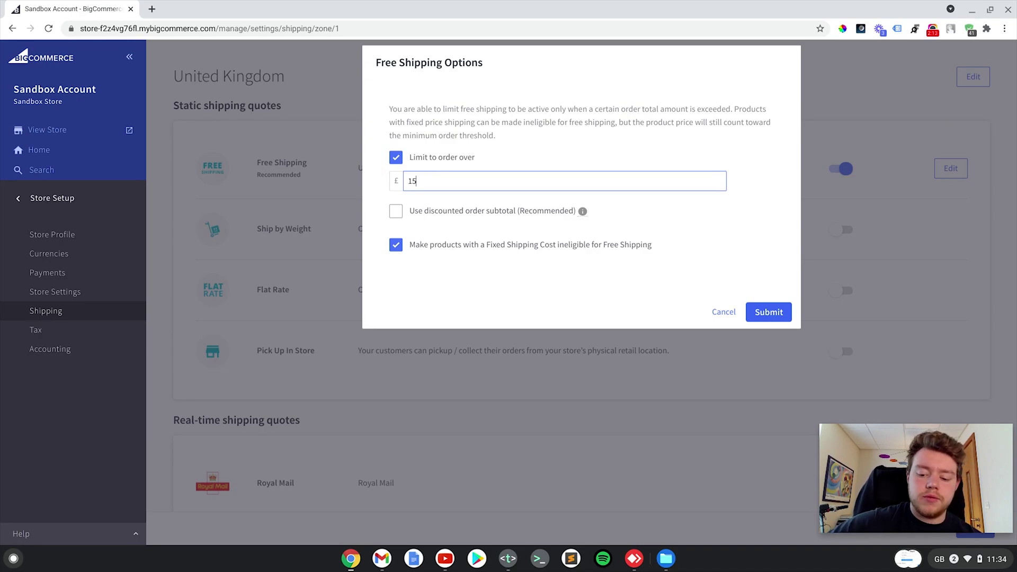
pyautogui.write('15.00')
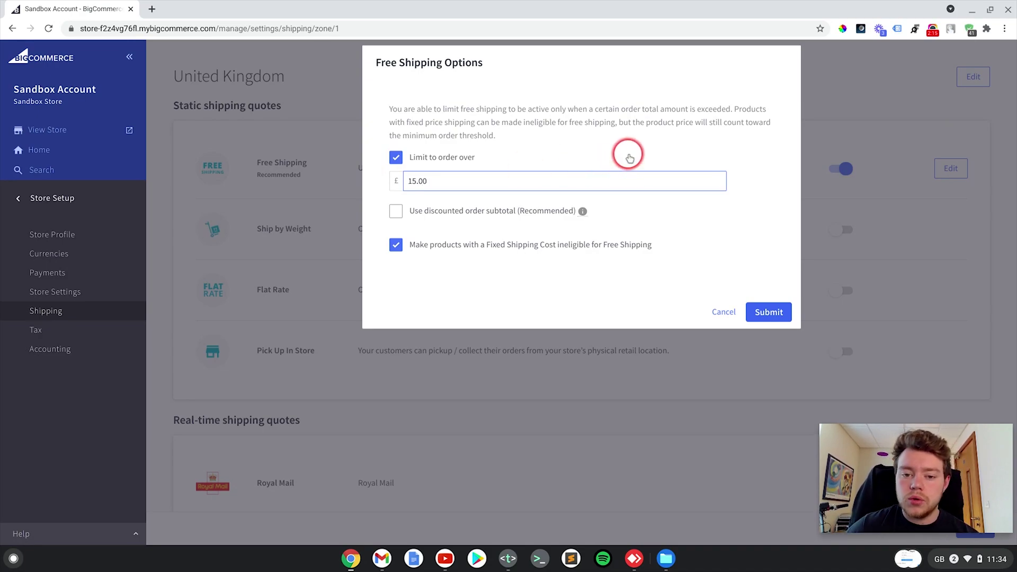
pyautogui.hotkey('shift', 'Tab')
pyautogui.press('space')
pyautogui.click(396, 156)
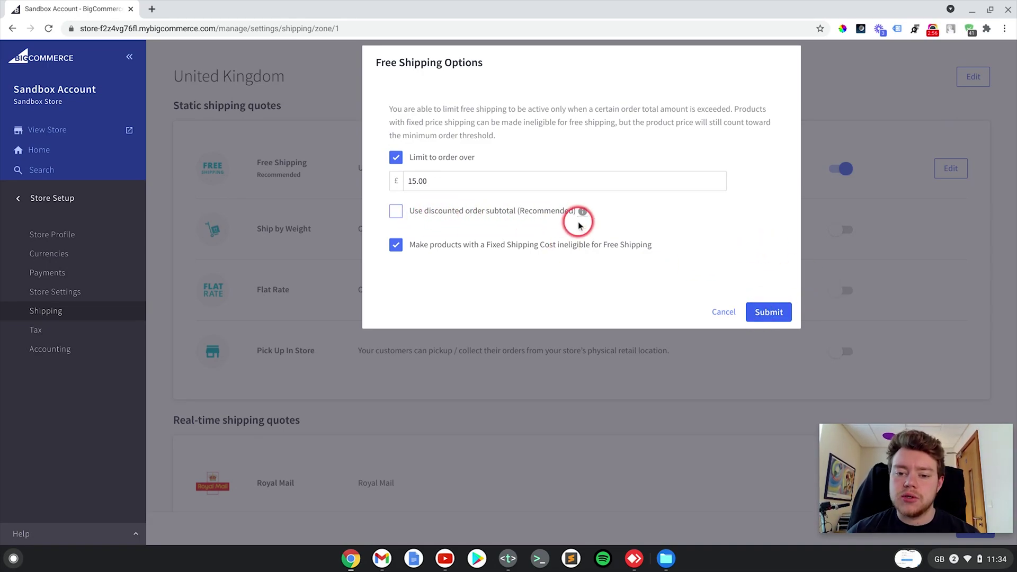
# Confirm the £15.00 minimum and submit the Free Shipping settings, re-saving them once more.
pyautogui.moveTo(584, 215)
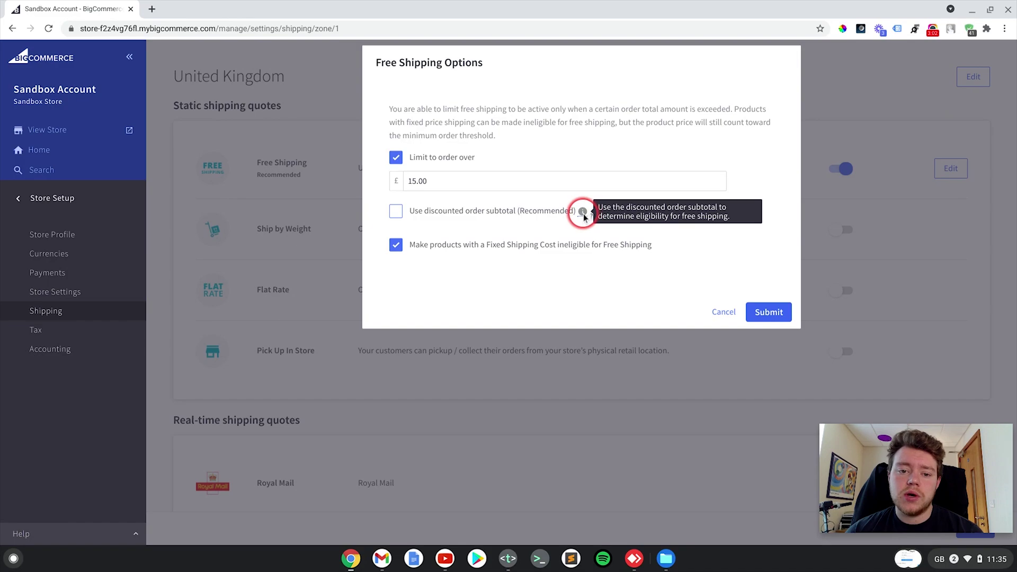
pyautogui.click(407, 184)
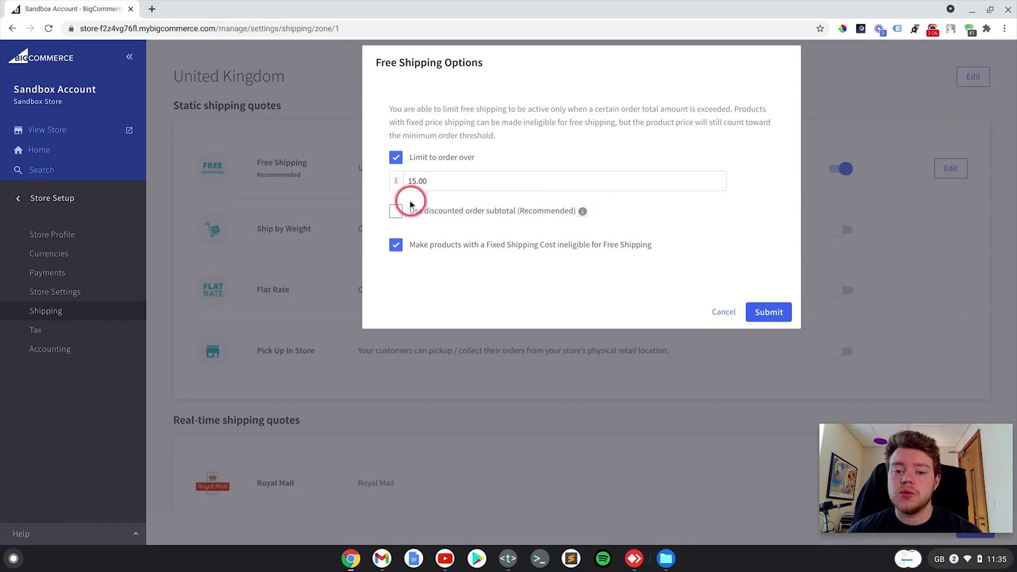
pyautogui.click(410, 184)
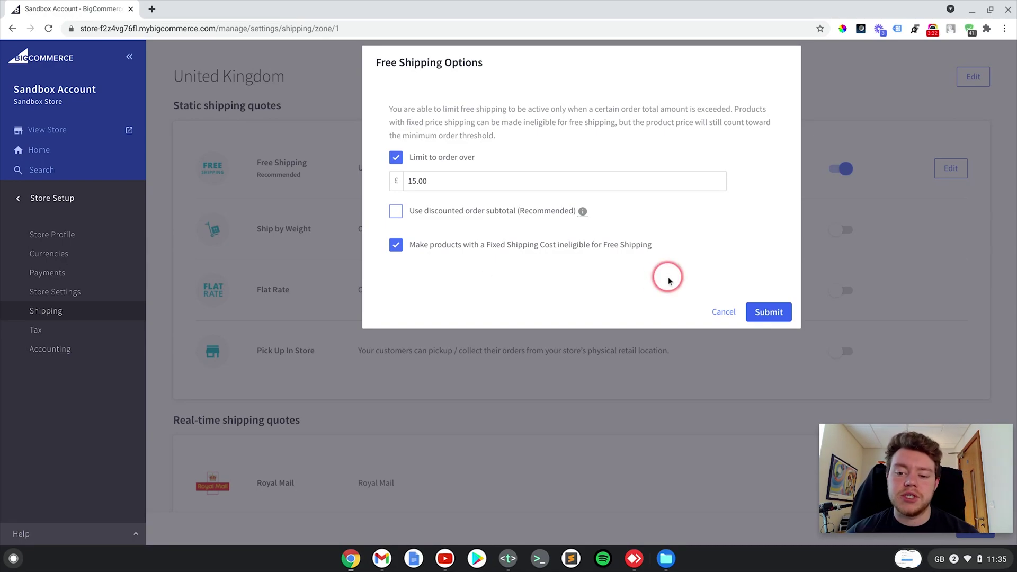
pyautogui.click(771, 313)
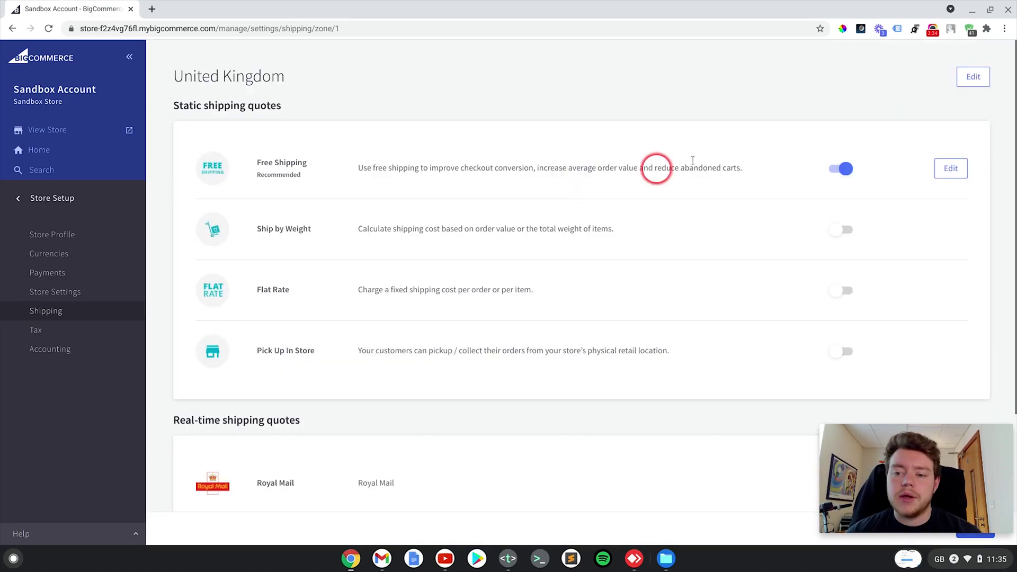
pyautogui.click(951, 168)
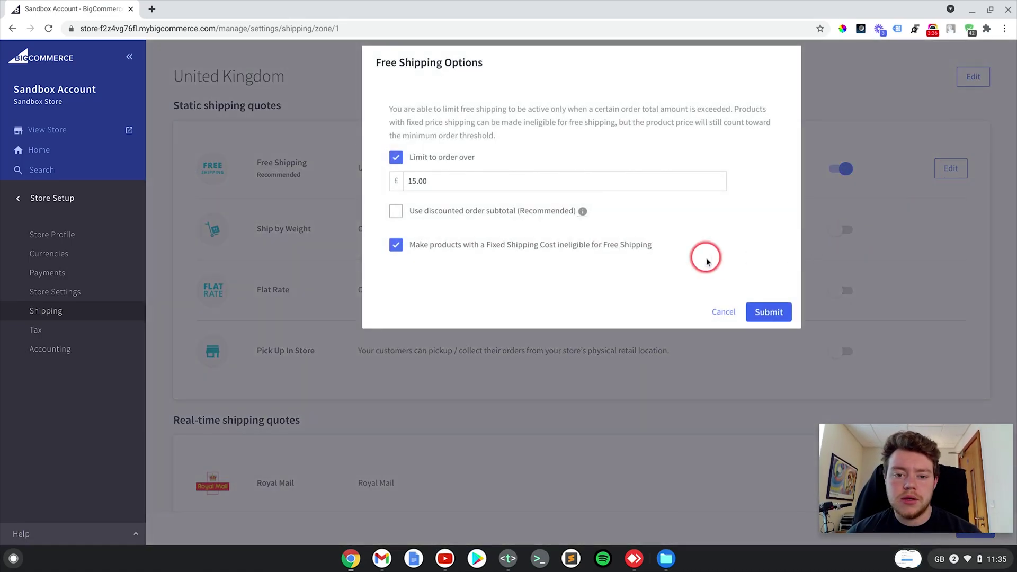
pyautogui.click(748, 309)
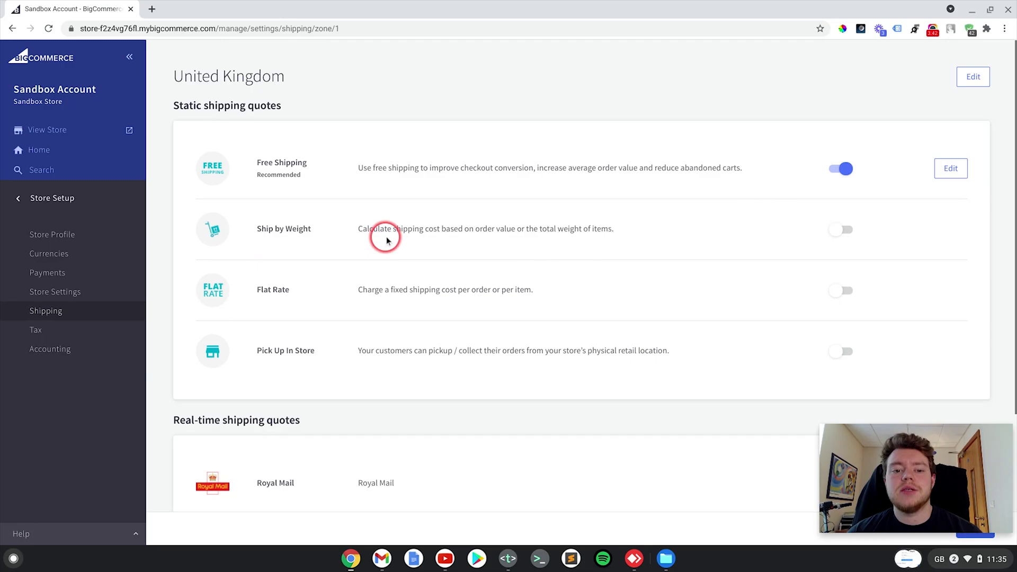
# Turn on Ship by Weight, keeping charging by weight and the default cost blank.
pyautogui.click(838, 235)
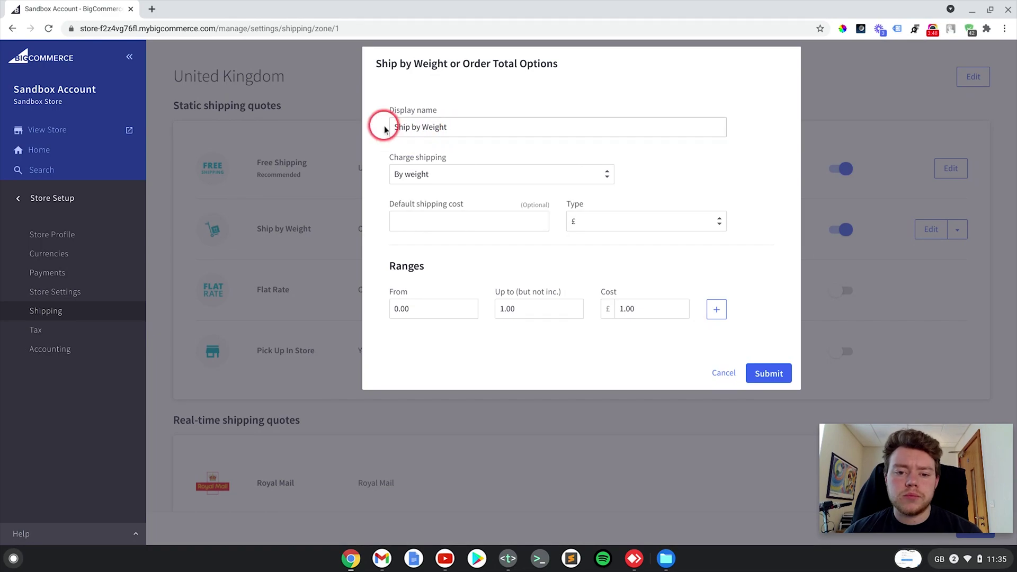
pyautogui.moveTo(484, 127); pyautogui.dragTo(375, 127)
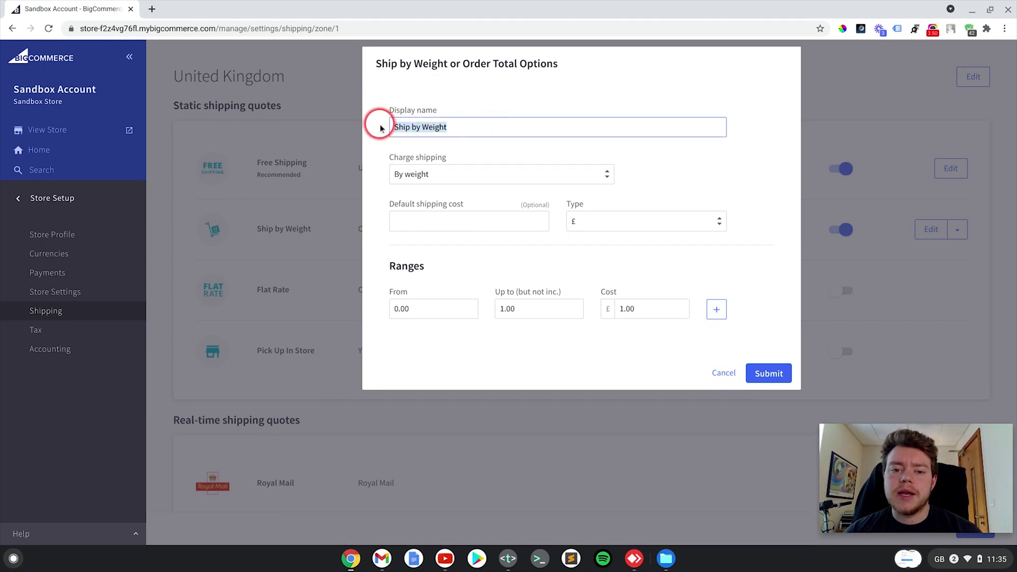
pyautogui.click(467, 128)
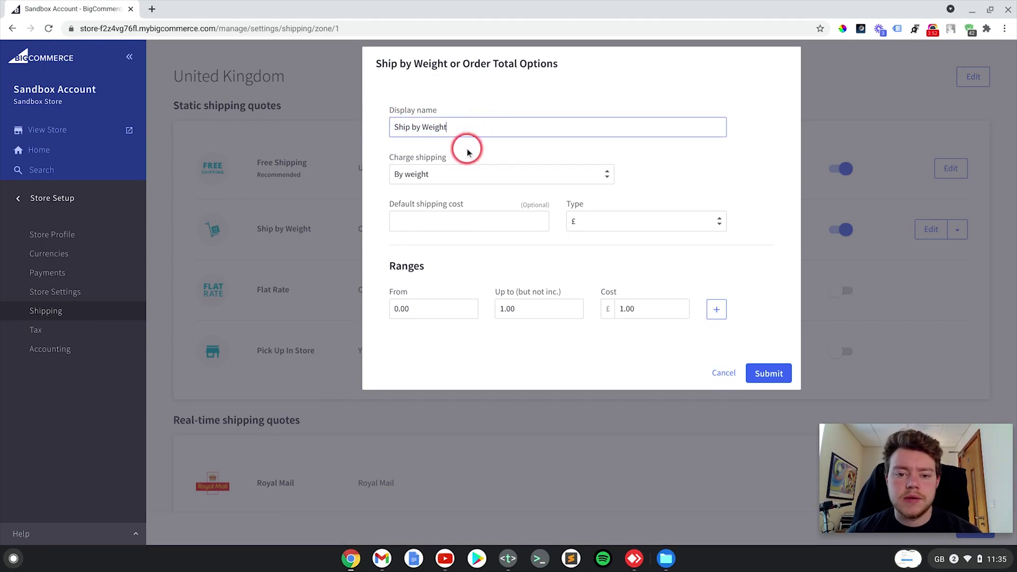
pyautogui.click(467, 179)
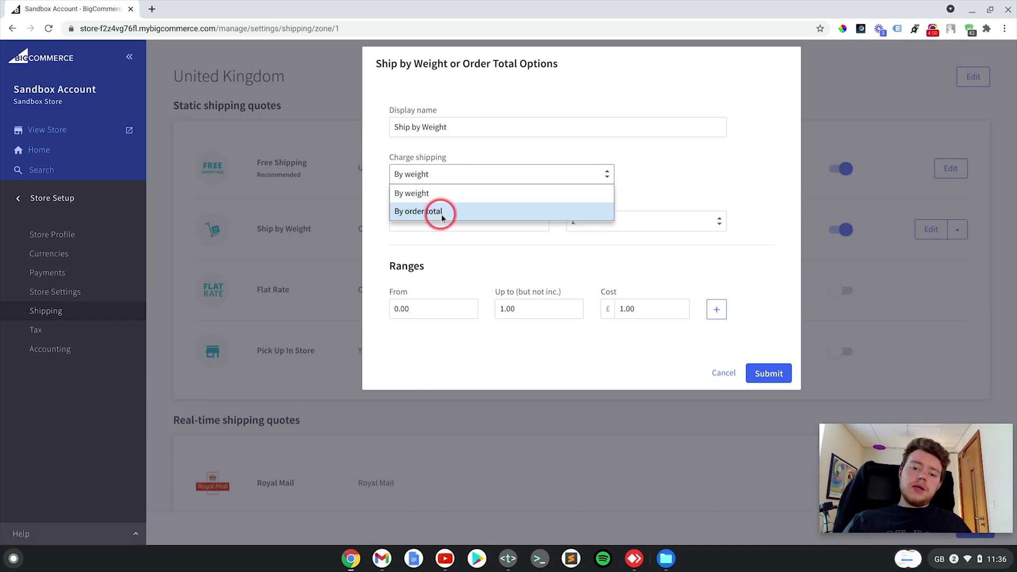
pyautogui.click(431, 193)
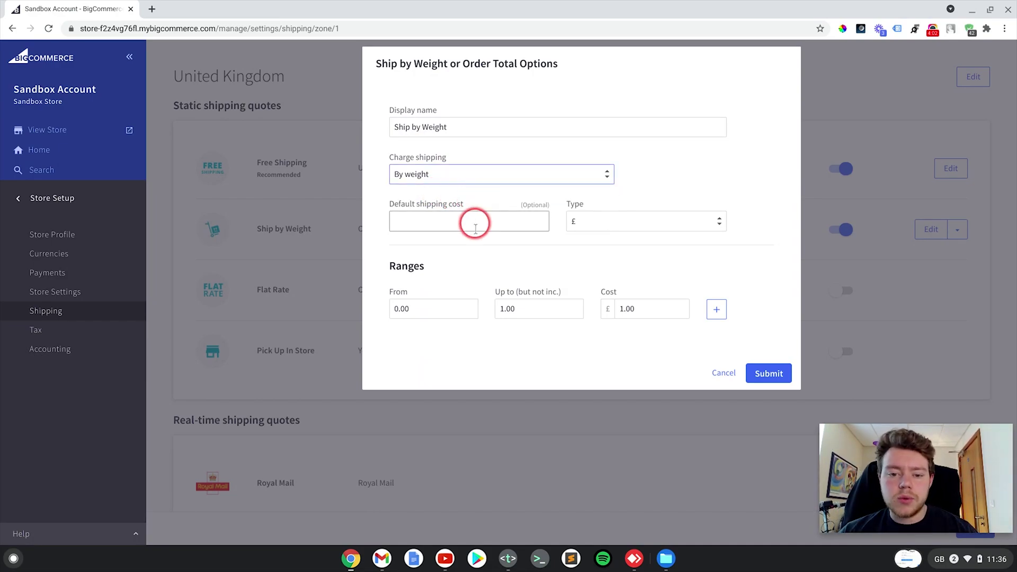
pyautogui.click(435, 219)
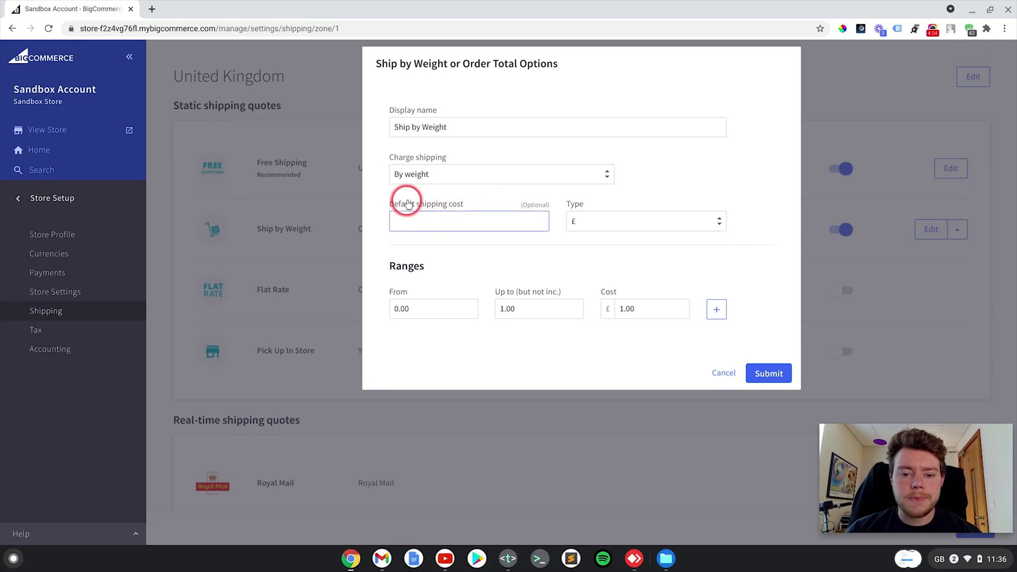
pyautogui.click(454, 271)
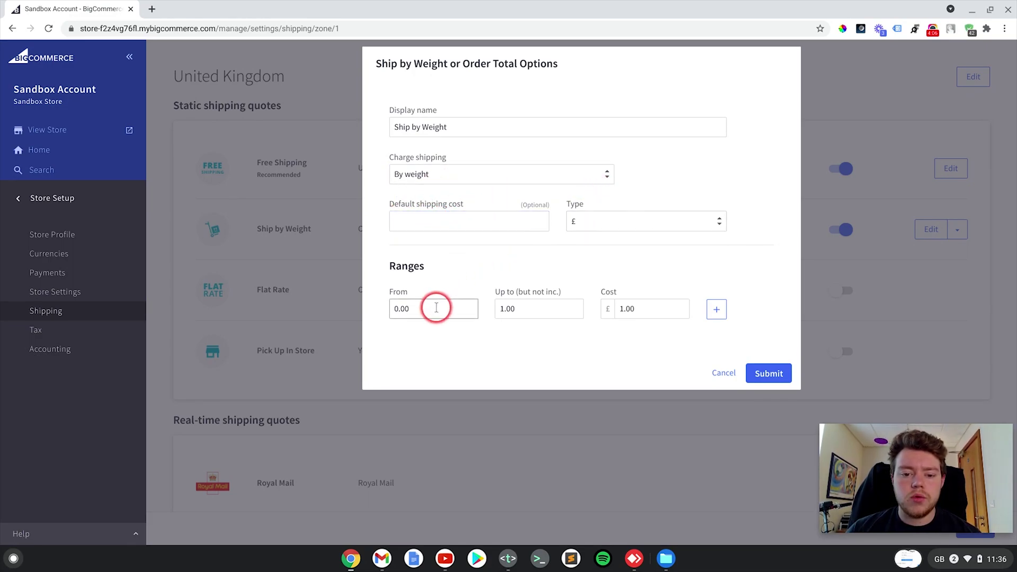
pyautogui.click(535, 309)
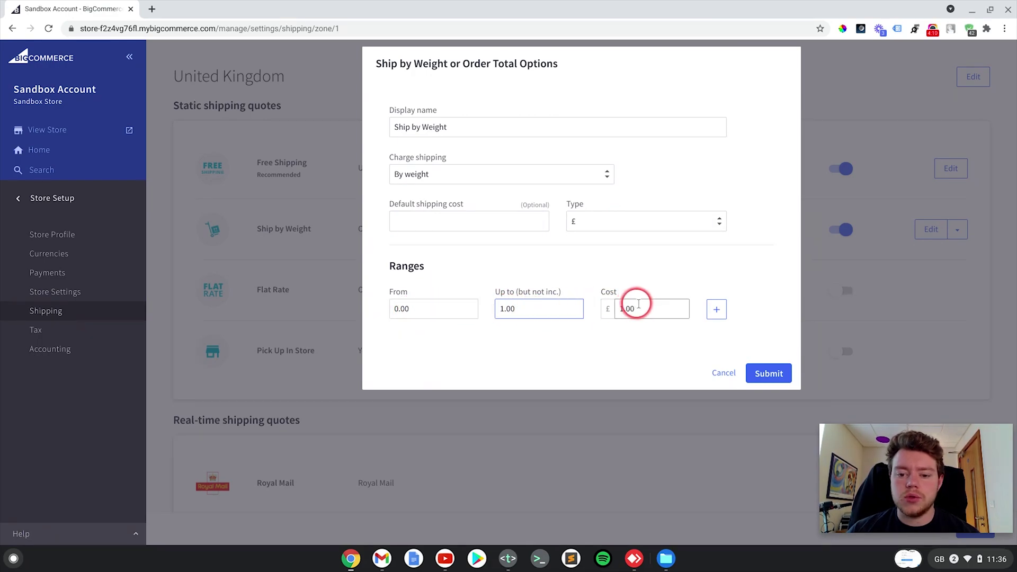
# Add a second weight range, 1.01–2.00, costing £3.00.
pyautogui.click(716, 311)
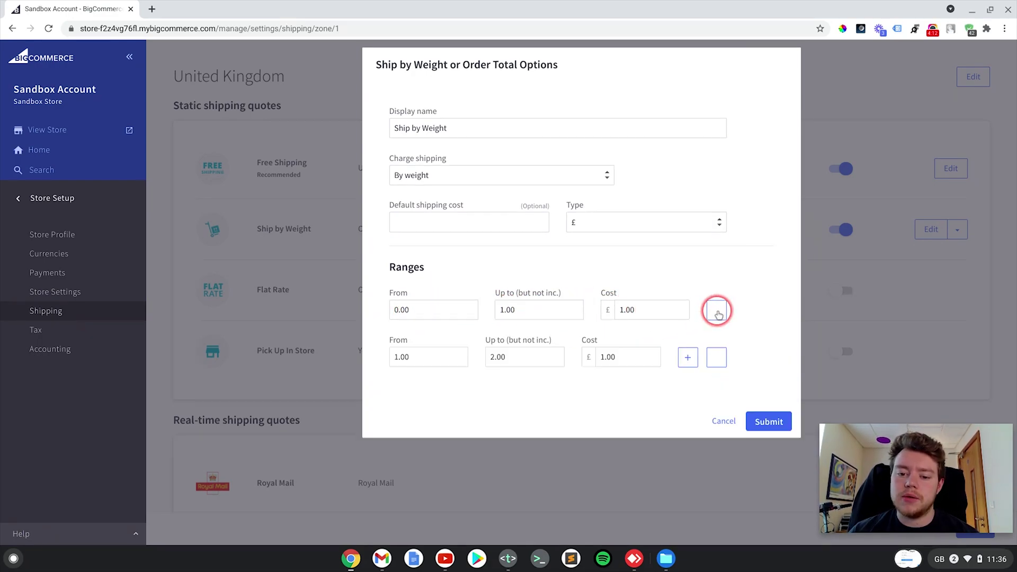
pyautogui.click(418, 309)
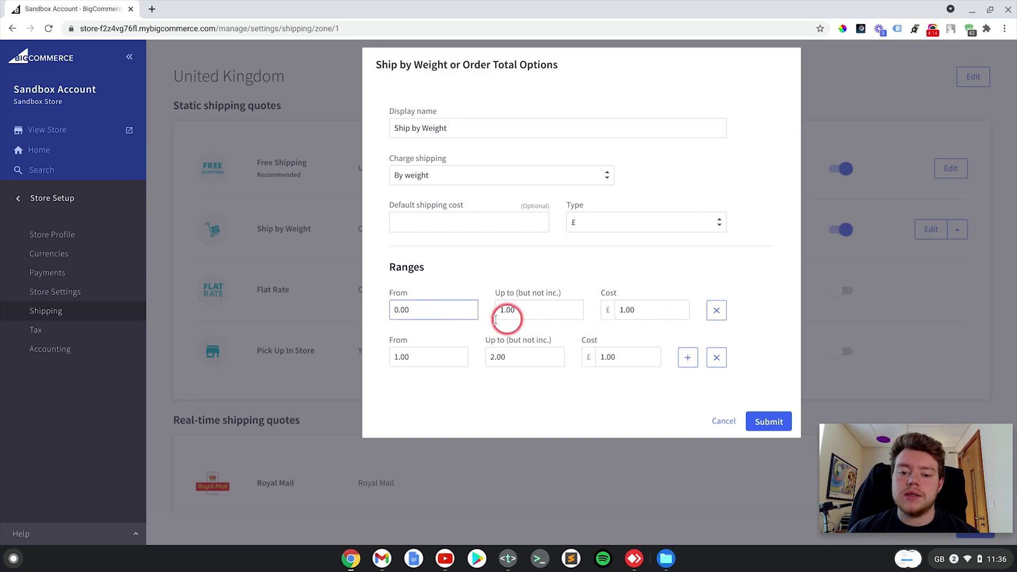
pyautogui.click(410, 357)
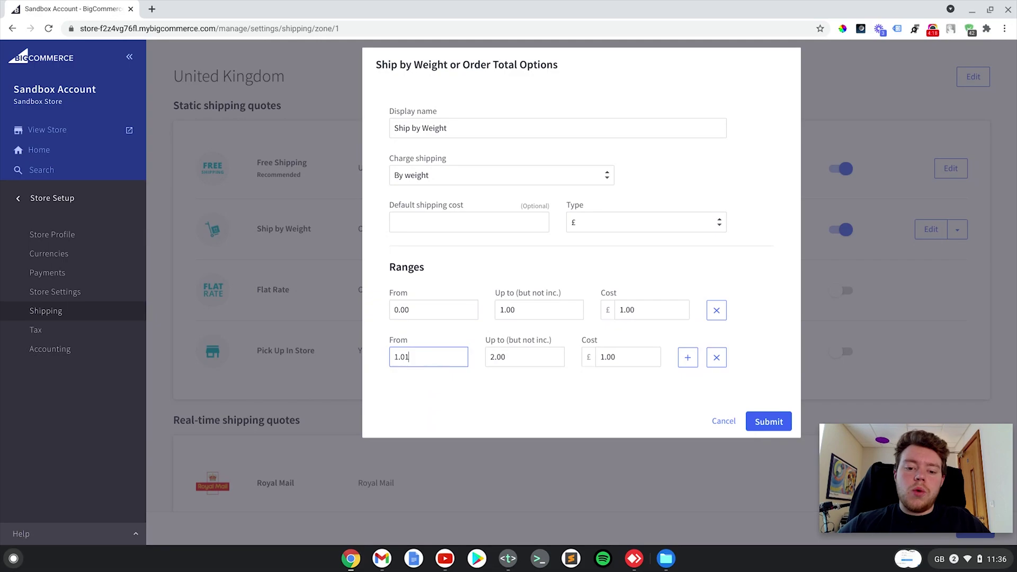
pyautogui.click(523, 354)
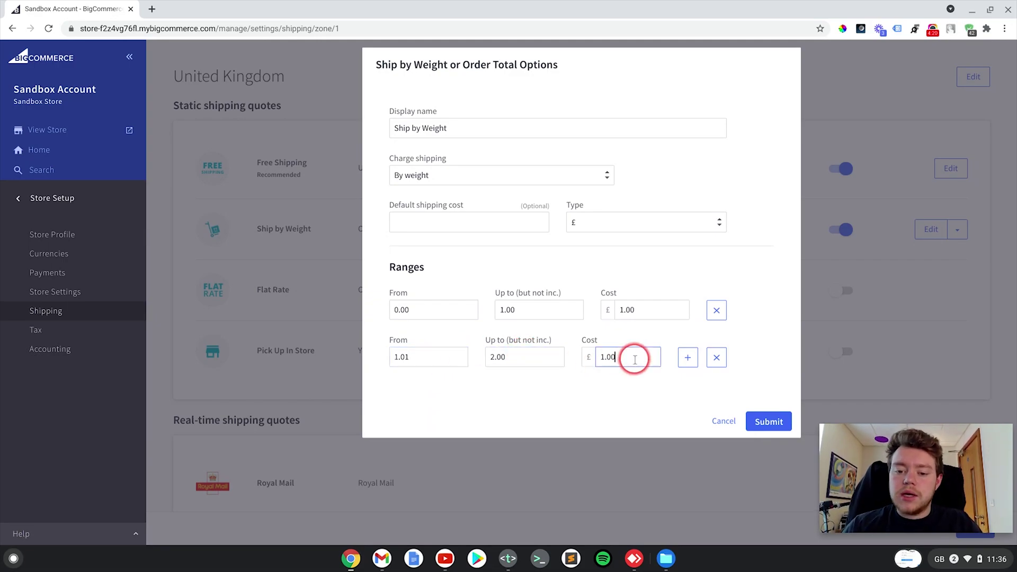
pyautogui.moveTo(636, 356); pyautogui.dragTo(589, 355)
pyautogui.write('3.00')
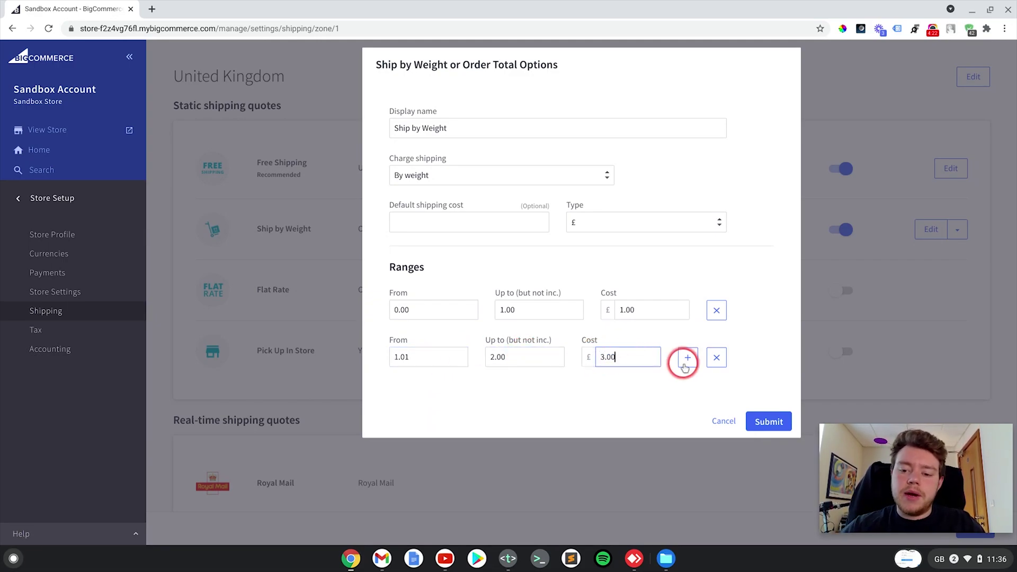
# Add a third weight range running from 2.01 to 3.00.
pyautogui.click(688, 358)
pyautogui.click(431, 405)
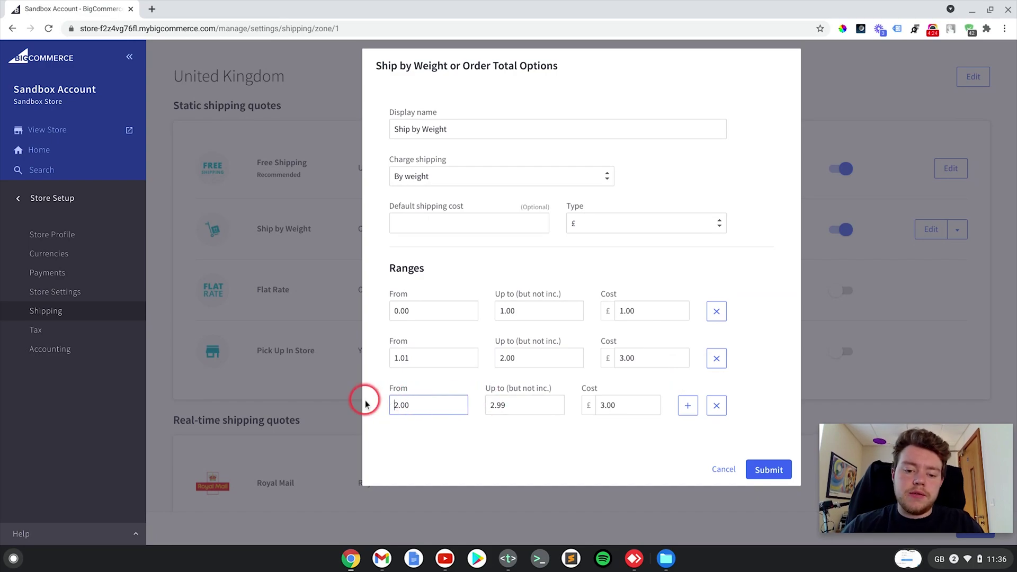
pyautogui.moveTo(420, 404); pyautogui.dragTo(365, 405)
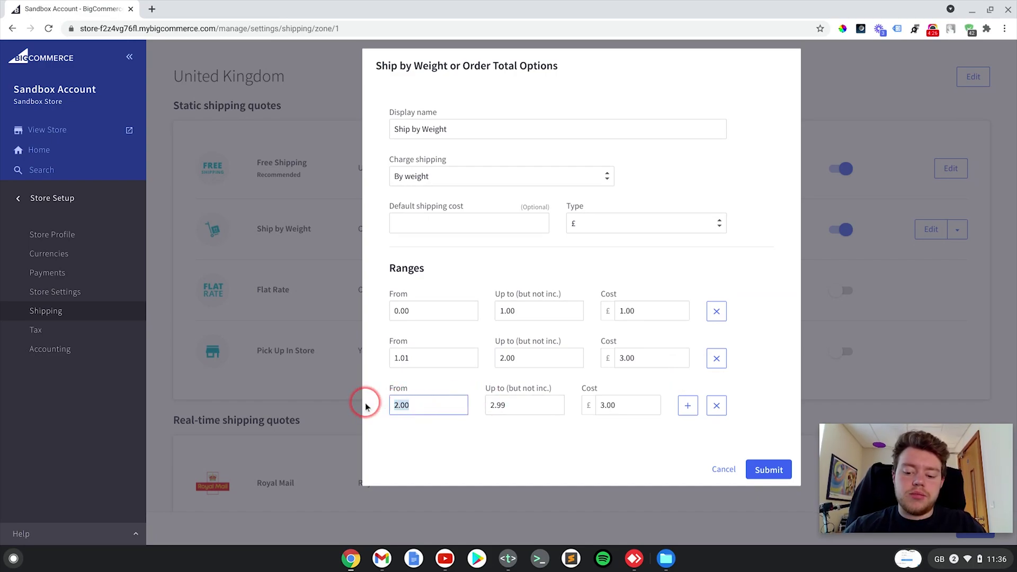
pyautogui.write('3.')
pyautogui.moveTo(522, 406); pyautogui.dragTo(470, 404)
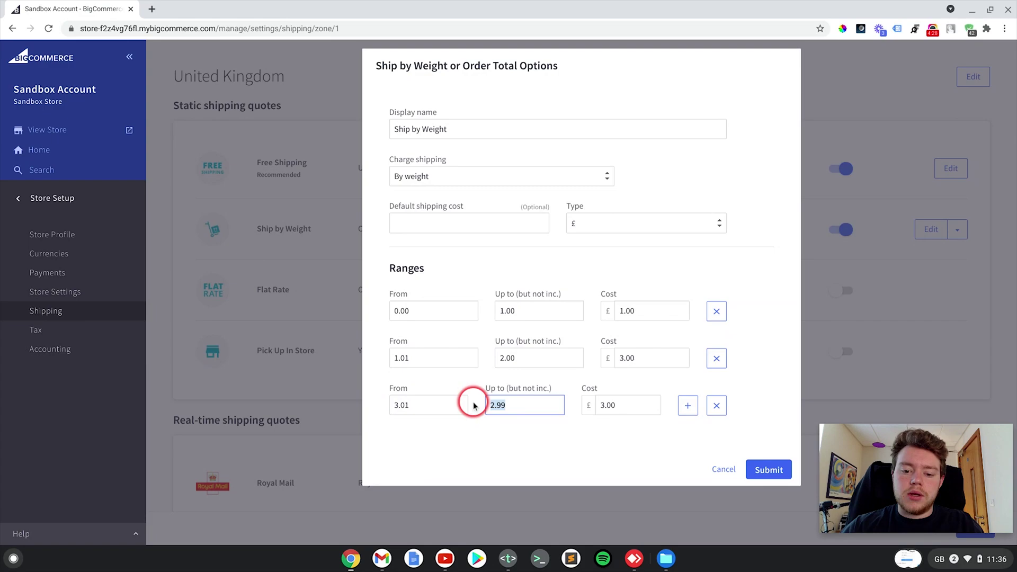
pyautogui.write('4.')
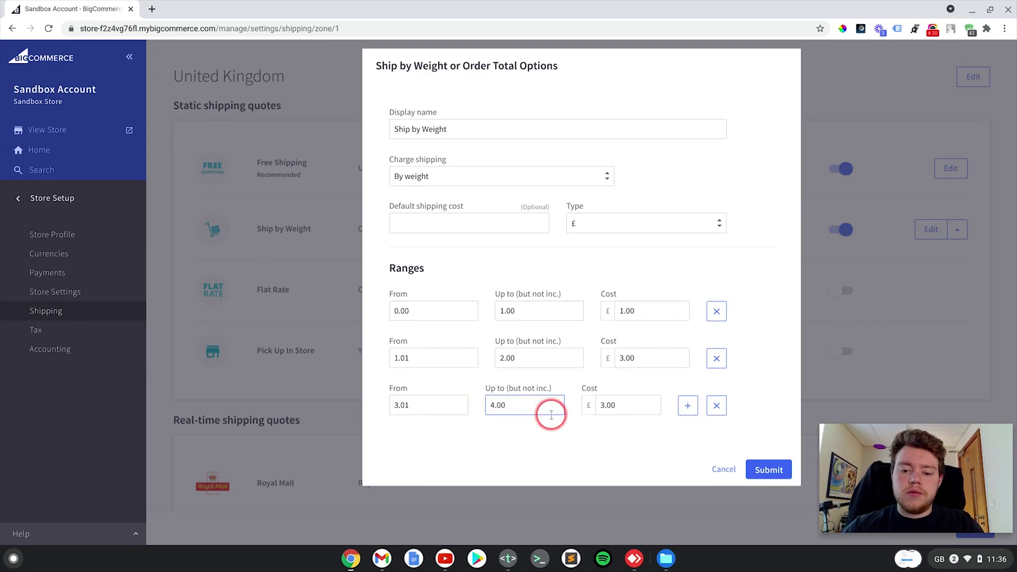
pyautogui.click(428, 405)
pyautogui.moveTo(427, 406); pyautogui.dragTo(389, 408)
pyautogui.write('2.01')
pyautogui.moveTo(522, 409); pyautogui.dragTo(416, 391)
pyautogui.write('3.00')
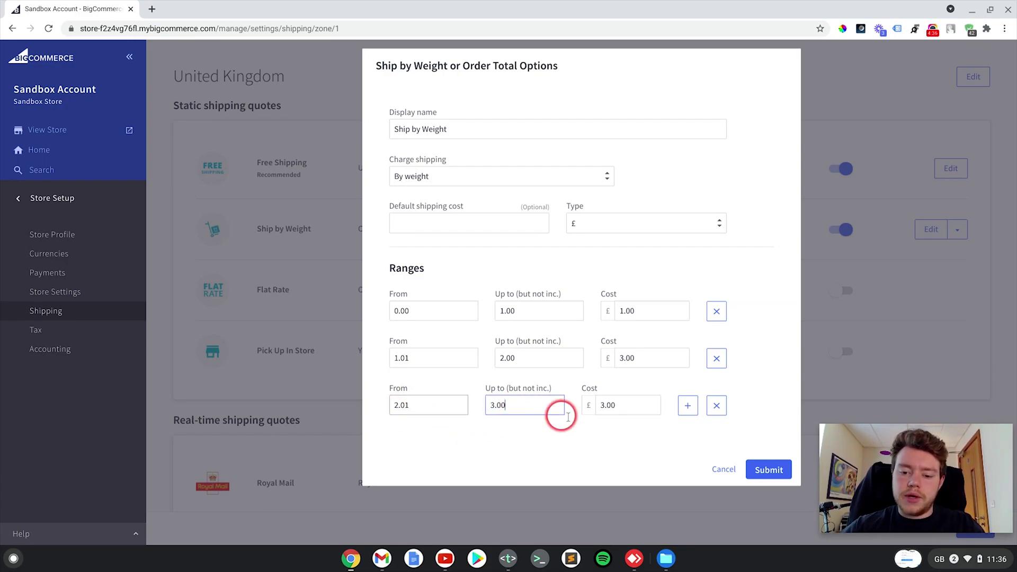
pyautogui.moveTo(652, 408); pyautogui.dragTo(567, 407)
# Give the third range a £5.00 cost, then delete the third and second ranges.
pyautogui.write('5')
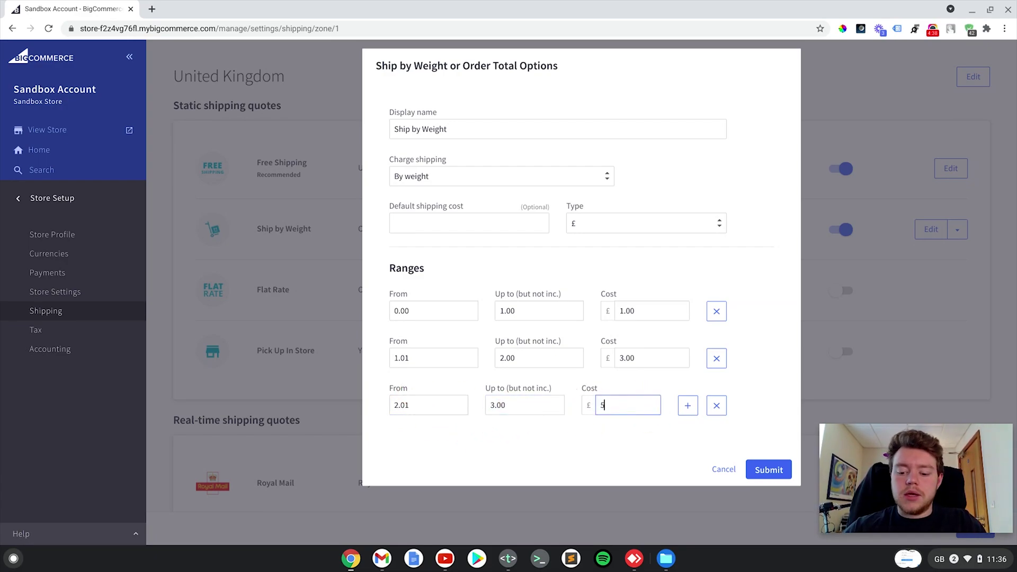
pyautogui.write('.00')
pyautogui.click(561, 436)
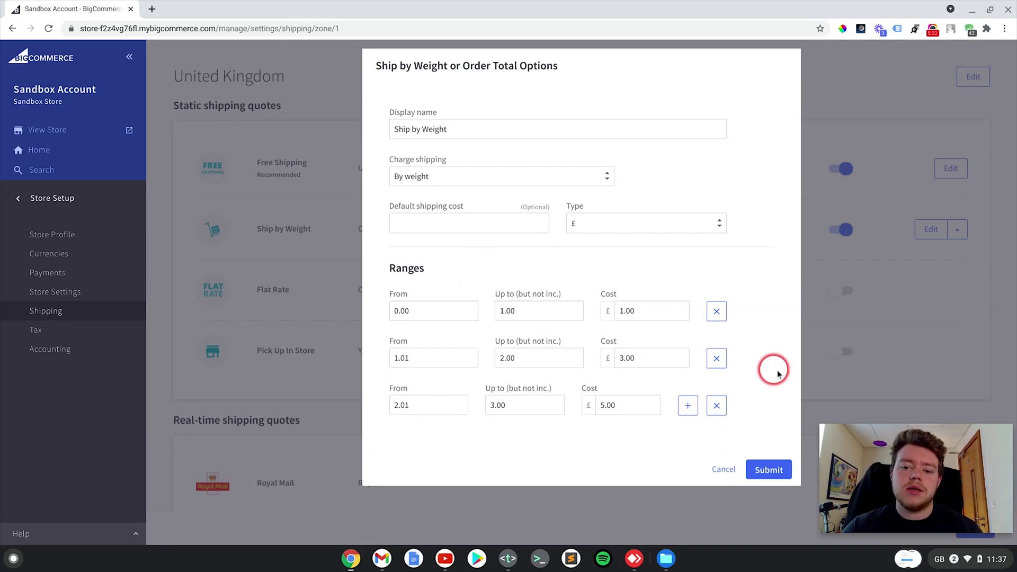
pyautogui.click(716, 403)
pyautogui.click(717, 358)
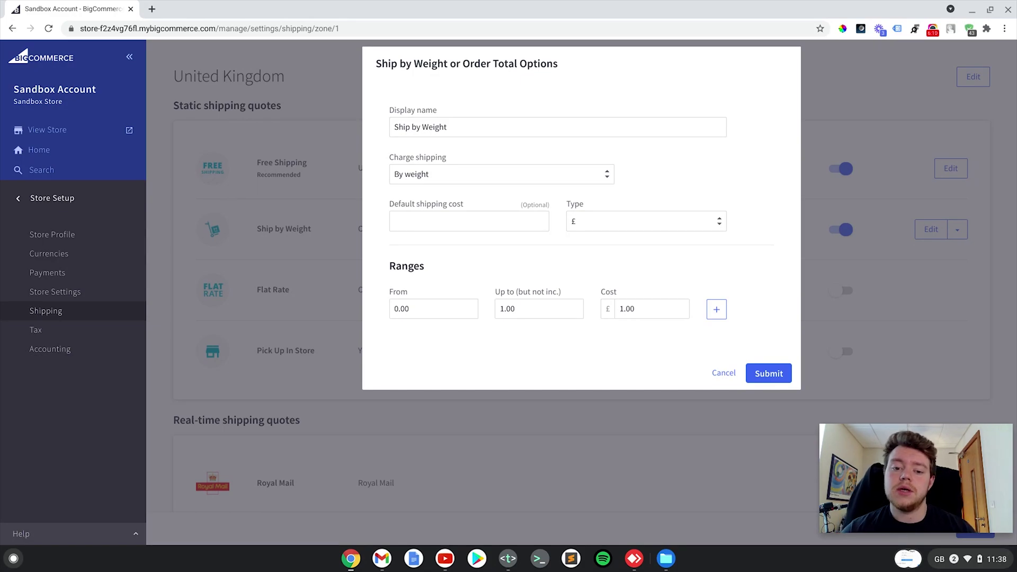
# Change the first weight range (0.00–1.00) cost to £3.00.
pyautogui.click(420, 307)
pyautogui.click(530, 310)
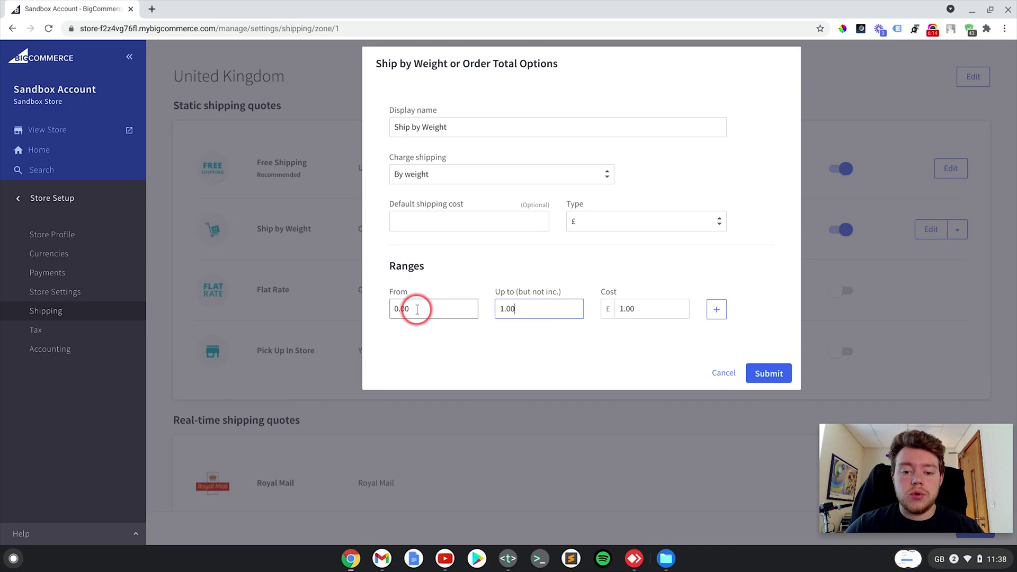
pyautogui.click(680, 308)
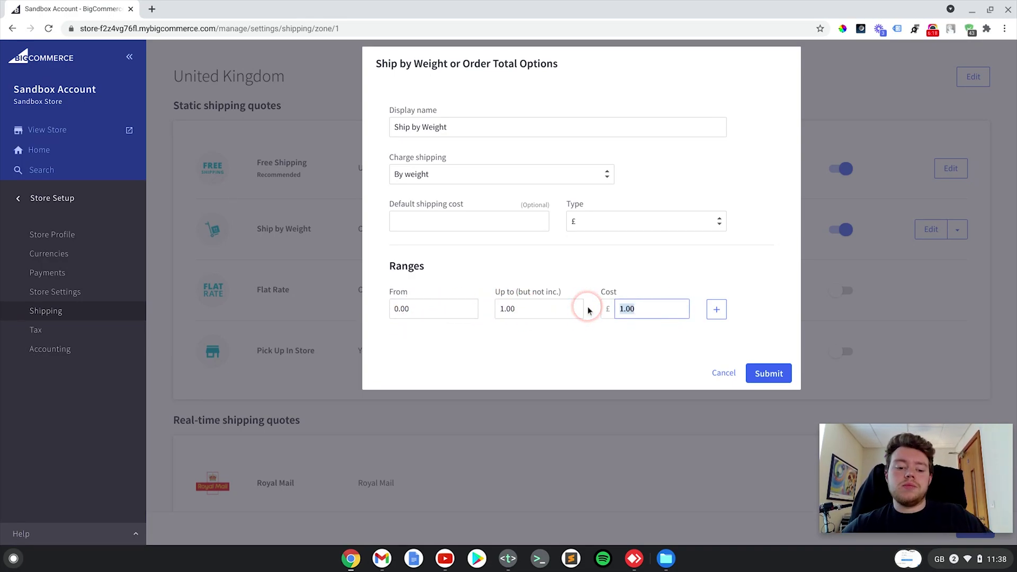
pyautogui.write('3.')
pyautogui.click(593, 340)
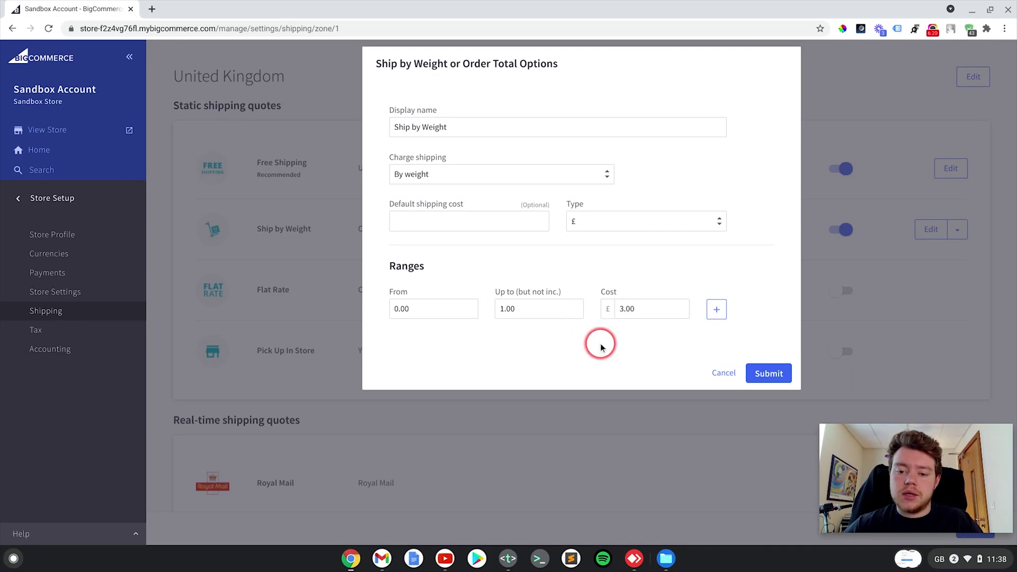
# Add a second range, 1.01 up to 5, at £7.00 and submit the weight ranges.
pyautogui.click(708, 316)
pyautogui.click(411, 359)
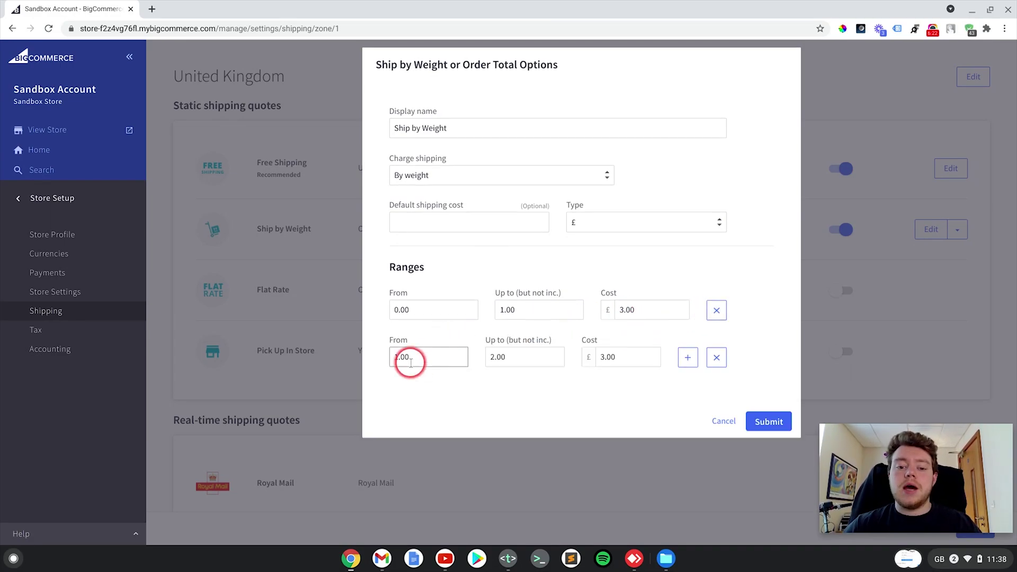
pyautogui.click(407, 358)
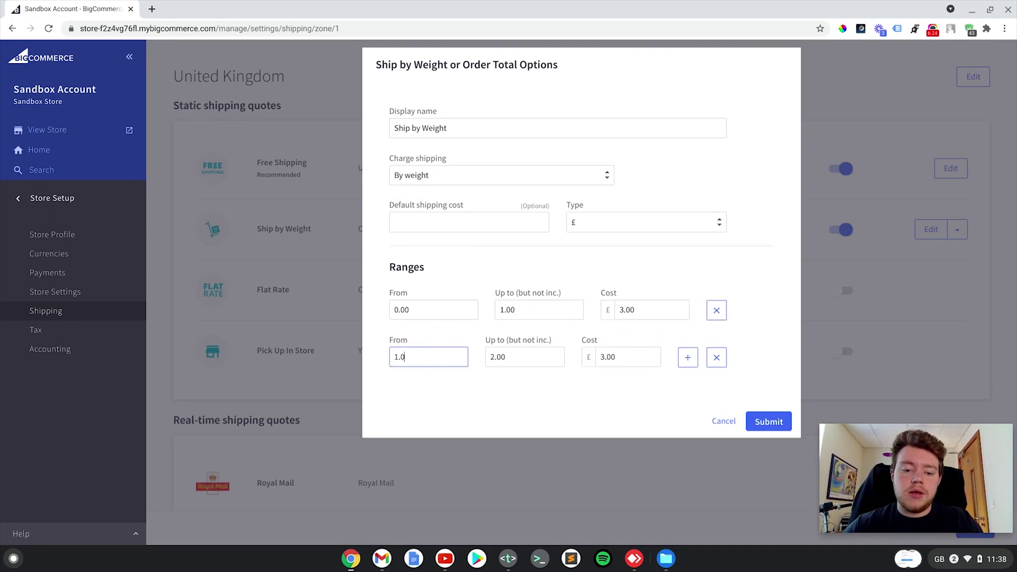
pyautogui.moveTo(531, 351); pyautogui.dragTo(466, 355)
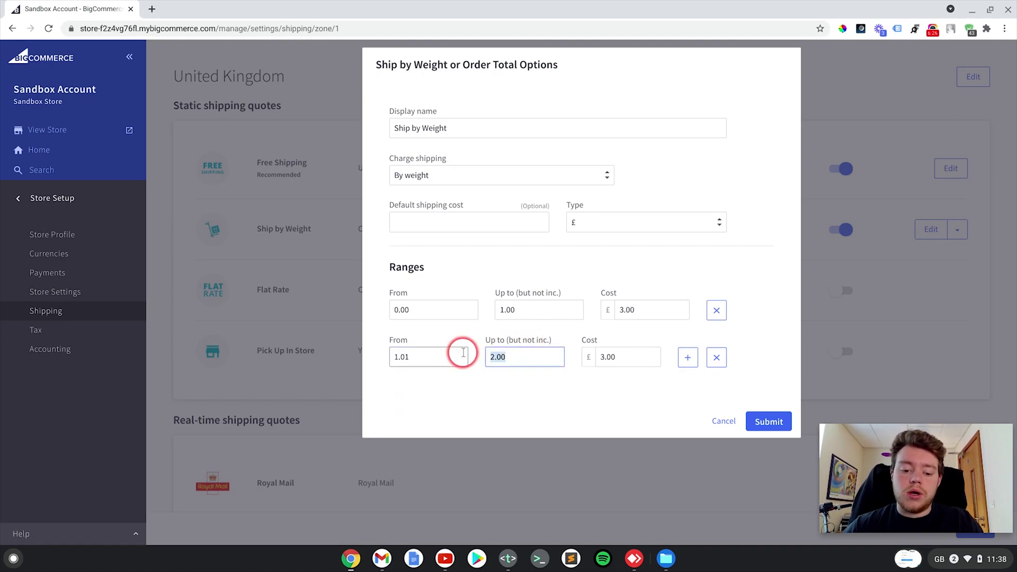
pyautogui.write('5')
pyautogui.moveTo(632, 358); pyautogui.dragTo(591, 357)
pyautogui.write('7')
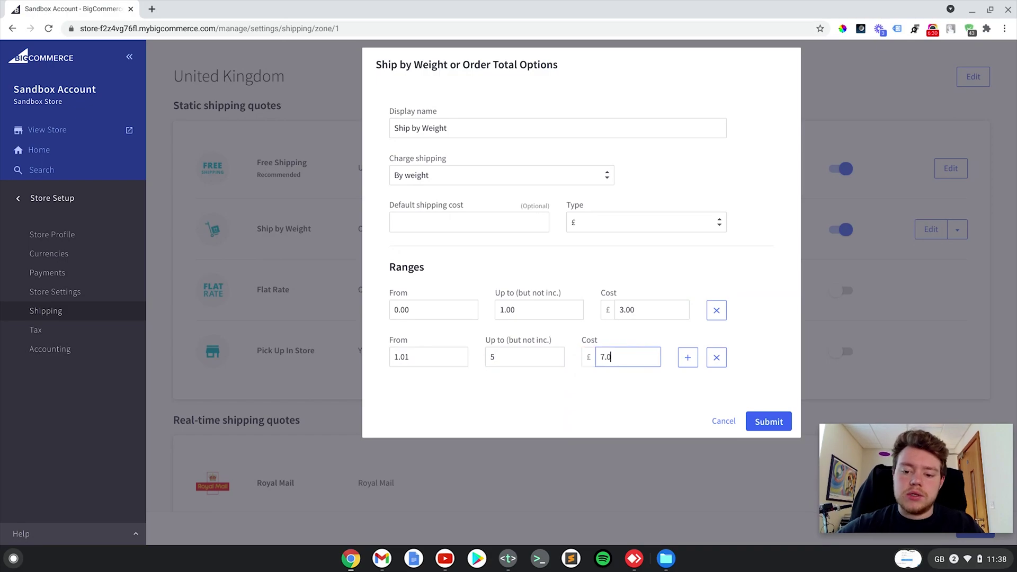
pyautogui.write('.00')
pyautogui.click(586, 377)
pyautogui.click(641, 383)
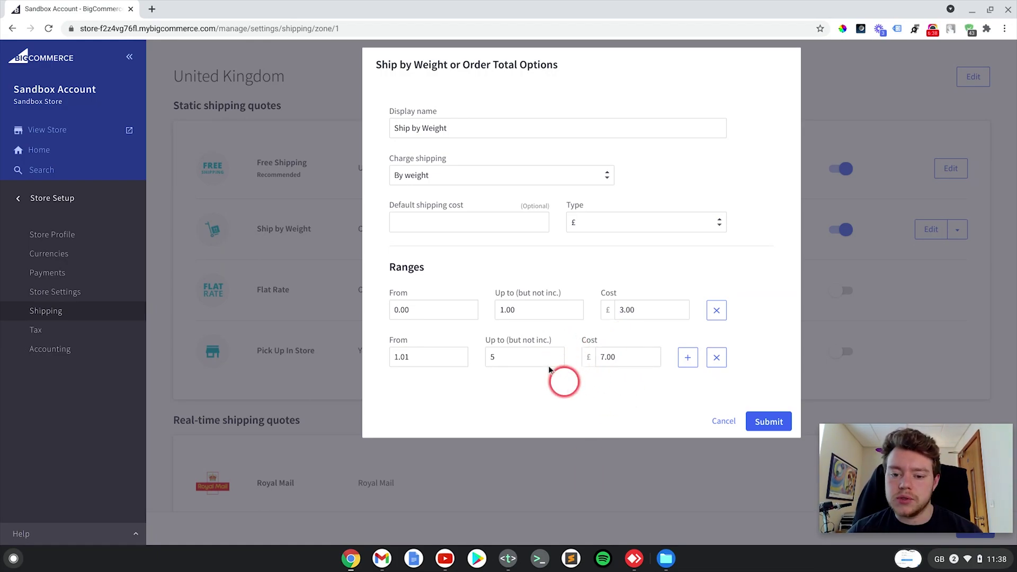
pyautogui.click(771, 422)
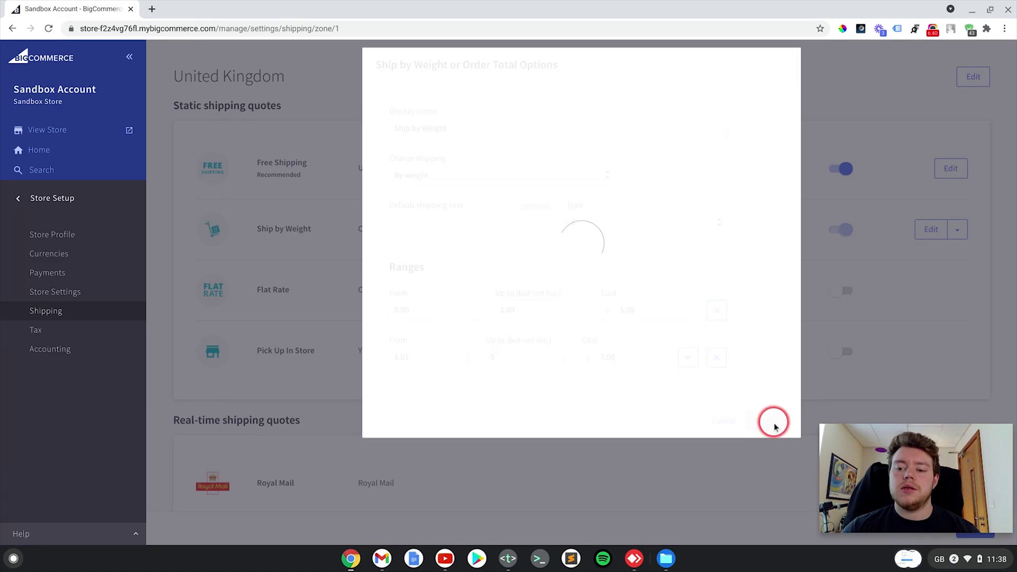
# Enable Flat Rate renamed 'Economy Shipping' at £3.50 per order and save it.
pyautogui.scroll(-2, 747, 193)
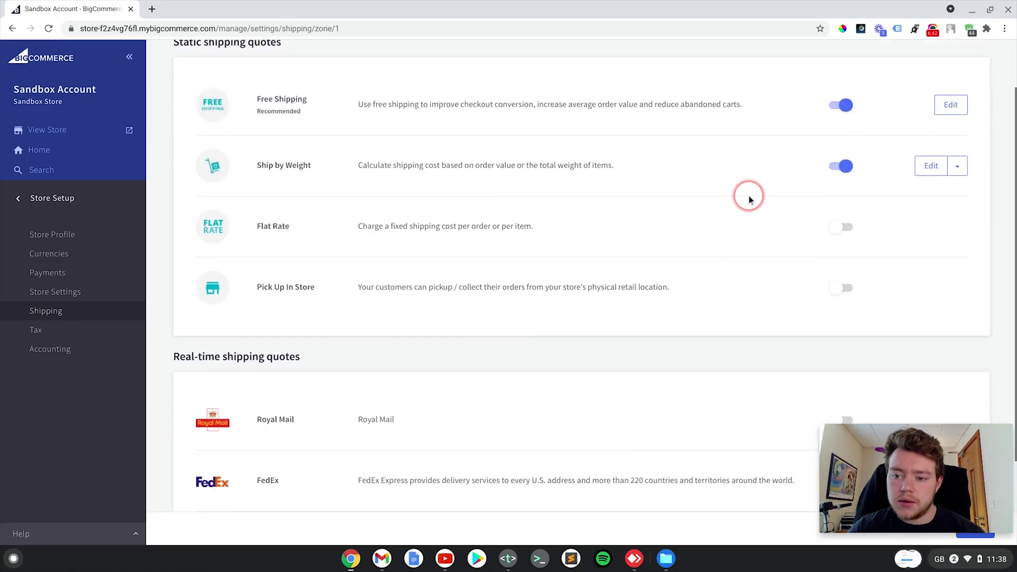
pyautogui.scroll(1, 597, 205)
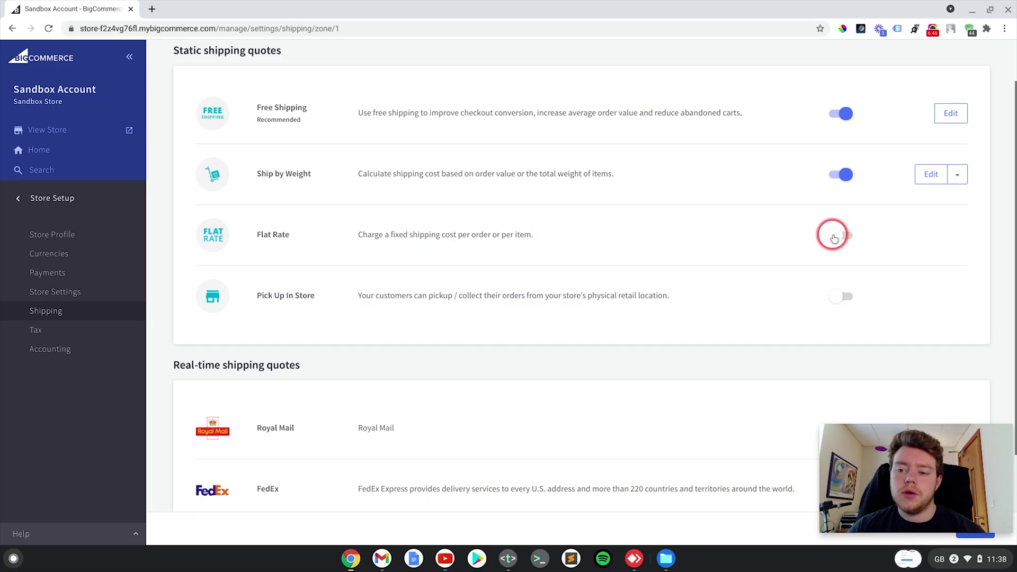
pyautogui.click(848, 237)
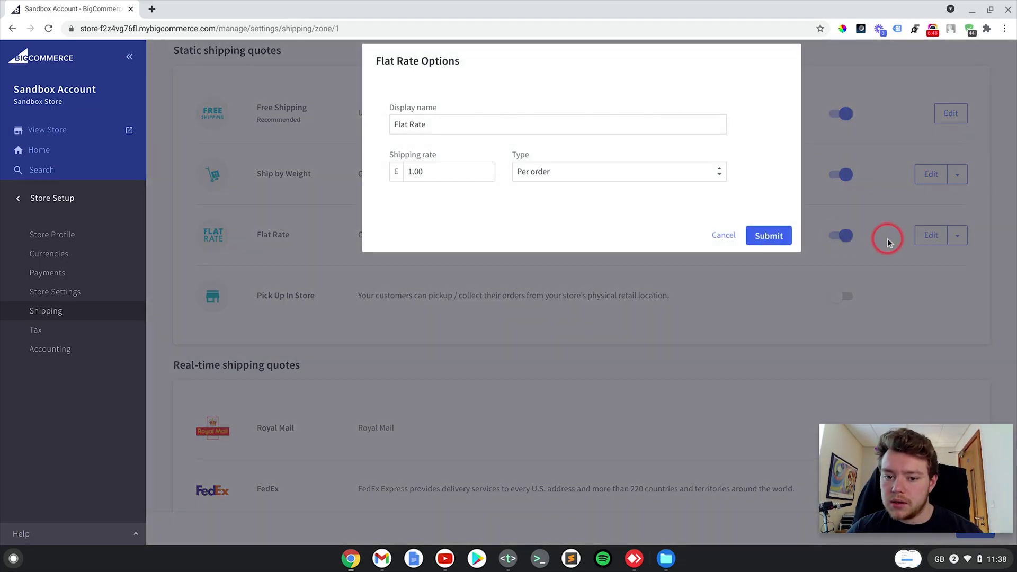
pyautogui.click(436, 125)
pyautogui.moveTo(436, 125); pyautogui.dragTo(325, 123)
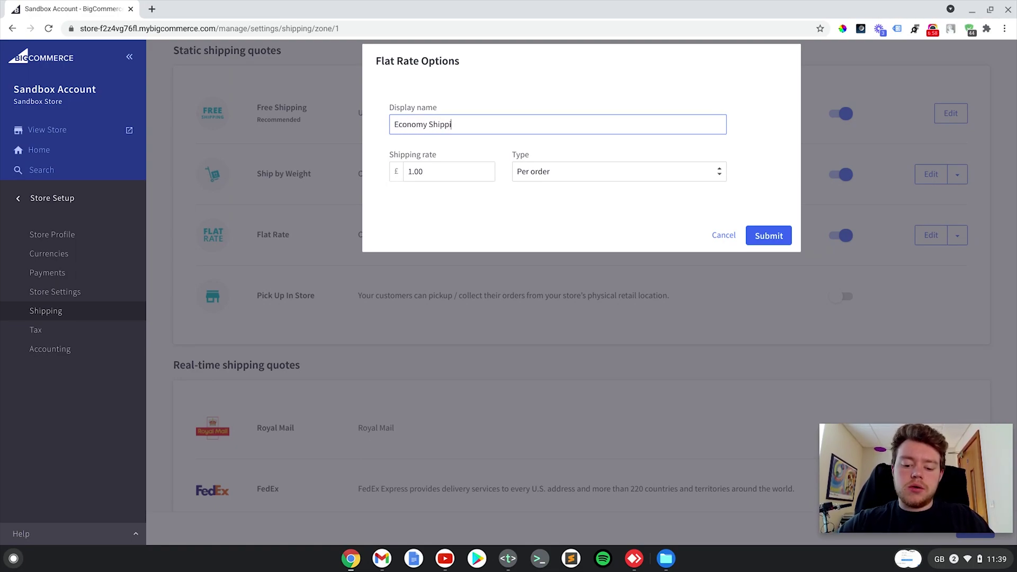
pyautogui.moveTo(436, 170); pyautogui.dragTo(383, 174)
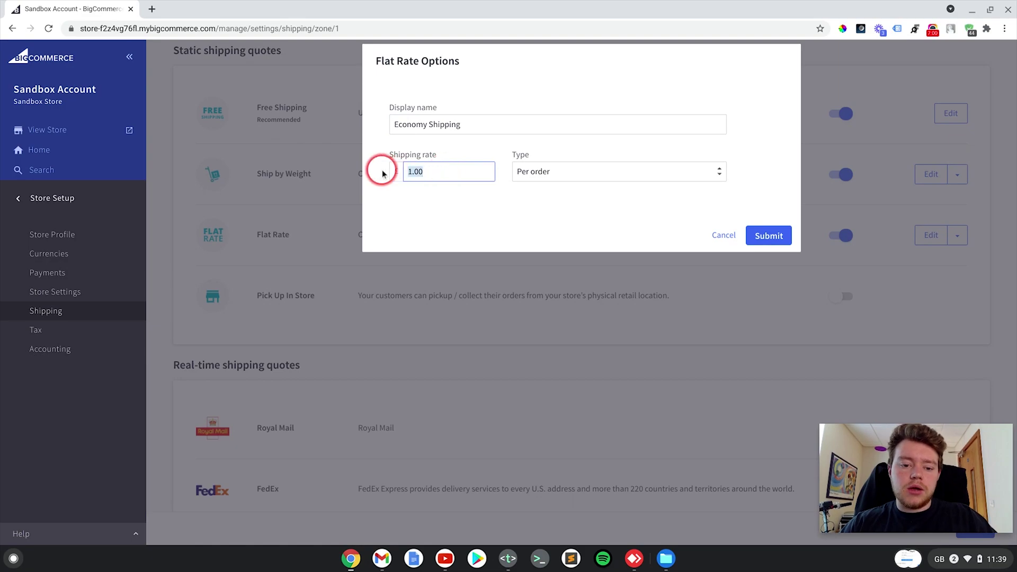
pyautogui.write('3.')
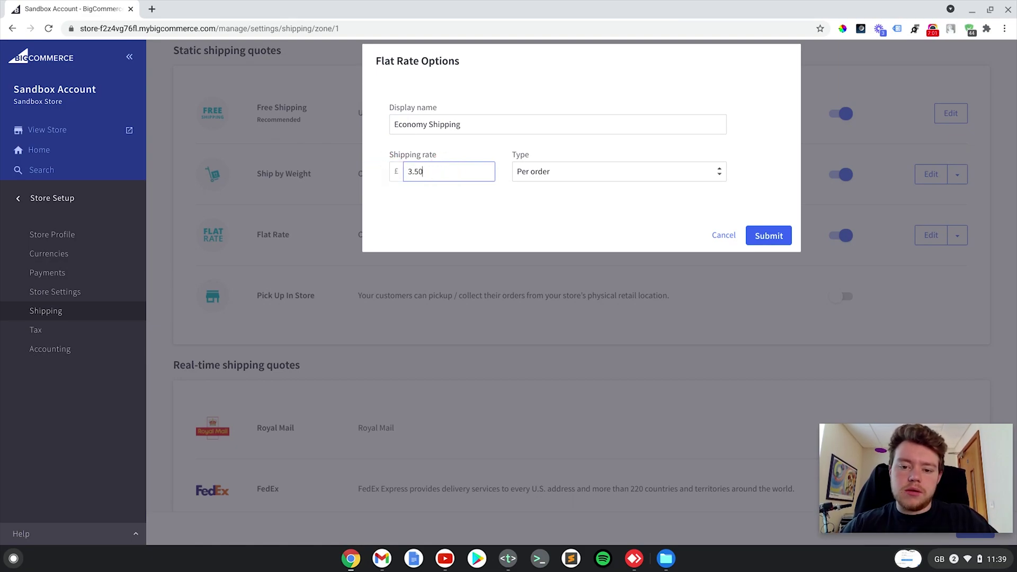
pyautogui.click(551, 170)
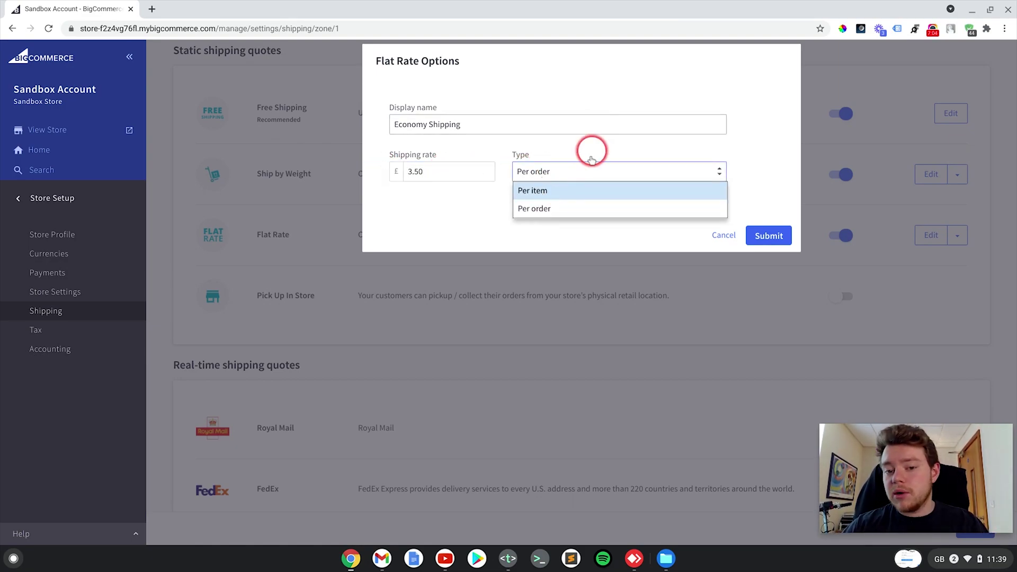
pyautogui.click(577, 170)
pyautogui.click(768, 235)
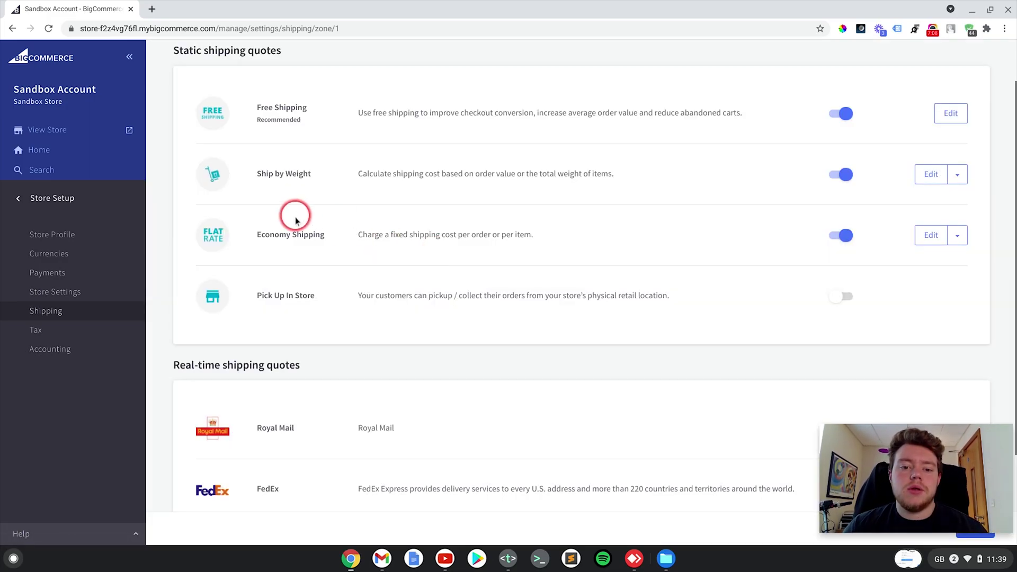
# Duplicate Economy Shipping and save the copy as 'Express Shipping' at £6.00 per order.
pyautogui.click(957, 241)
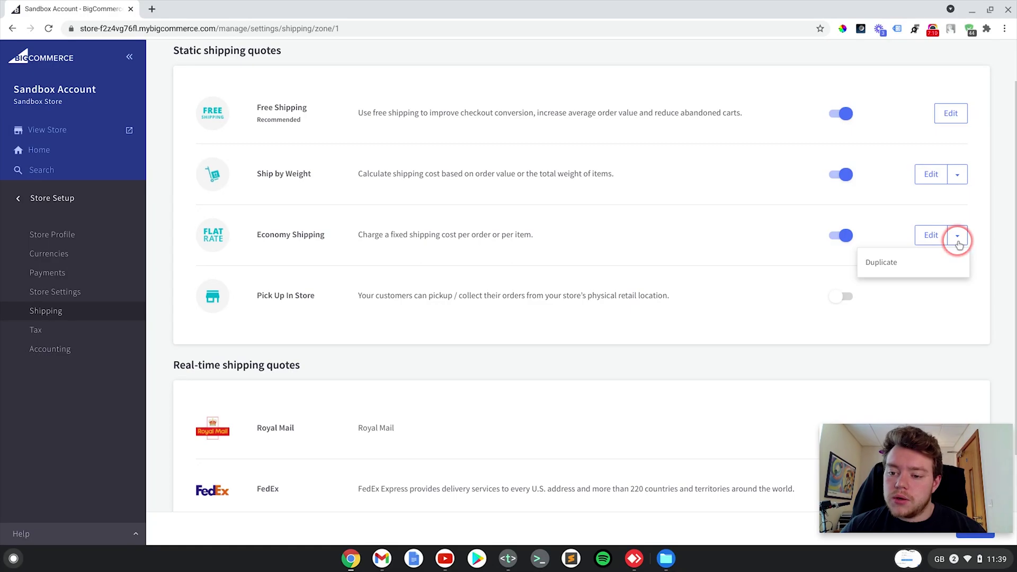
pyautogui.click(884, 263)
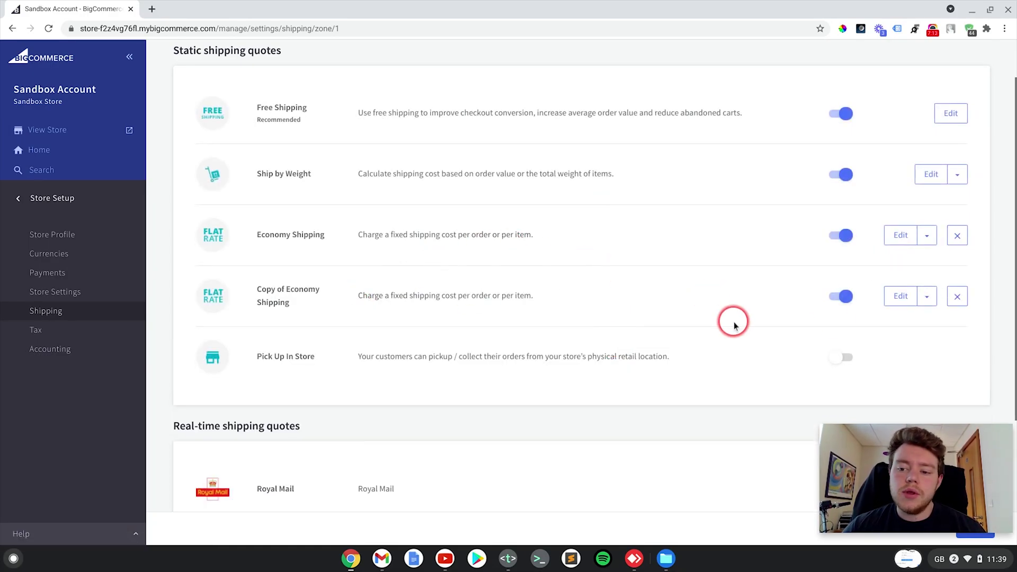
pyautogui.click(900, 296)
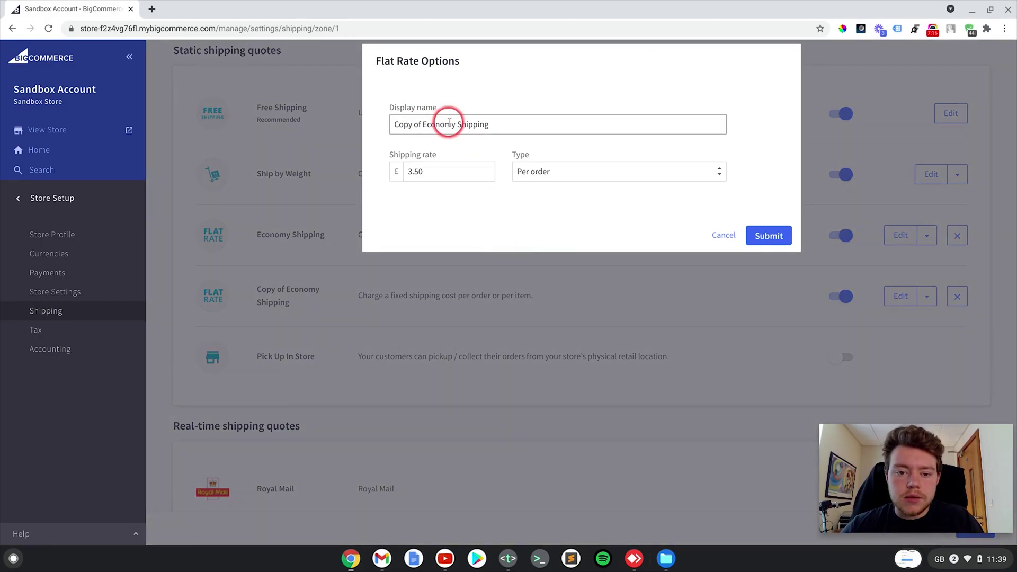
pyautogui.moveTo(455, 123); pyautogui.dragTo(365, 127)
pyautogui.write('Express')
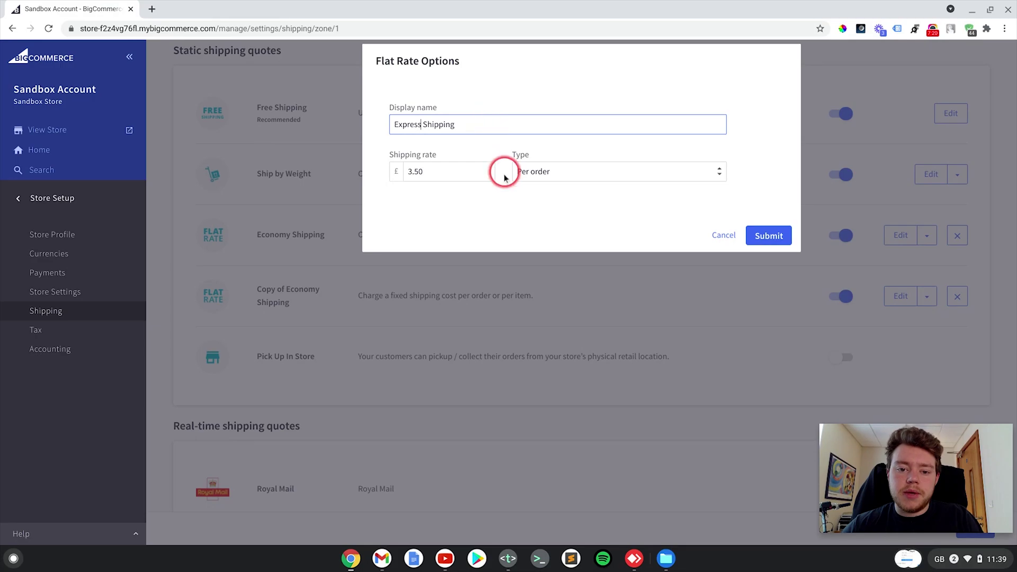
pyautogui.moveTo(447, 174); pyautogui.dragTo(395, 169)
pyautogui.write('6.')
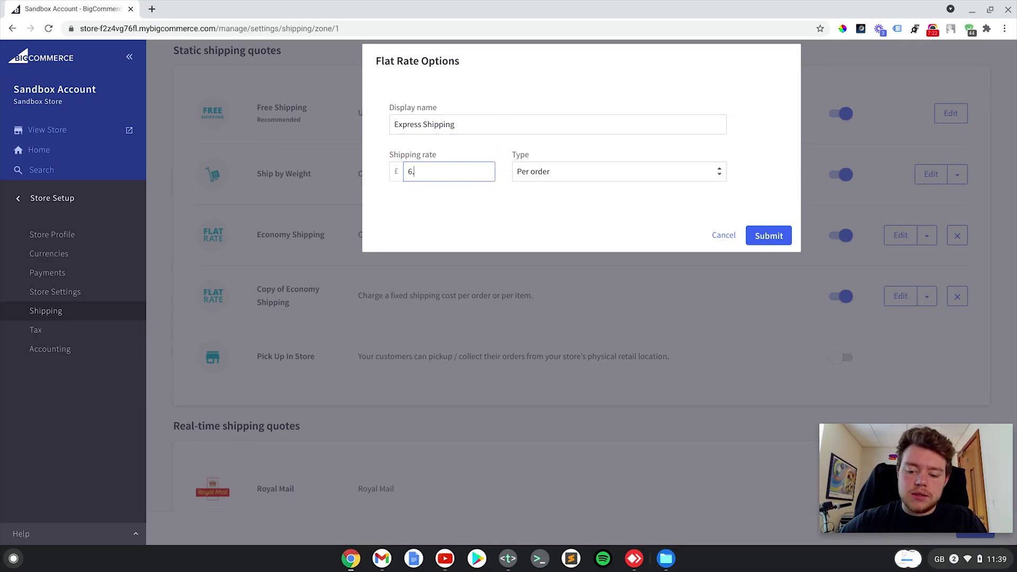
pyautogui.click(774, 236)
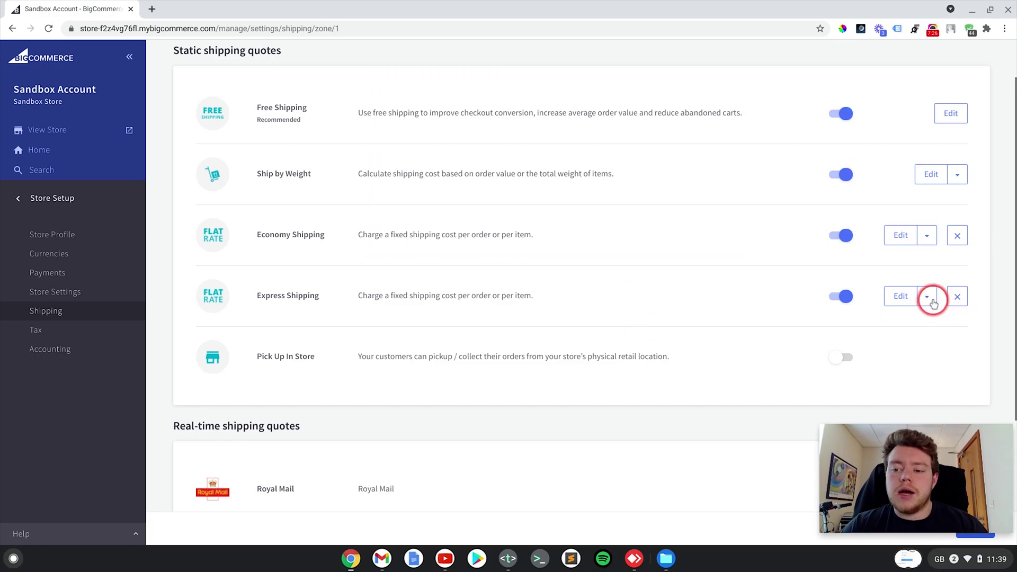
# Duplicate Express Shipping and save the copy as 'Tracked Shipping' at £9.00 per order.
pyautogui.click(929, 299)
pyautogui.click(881, 324)
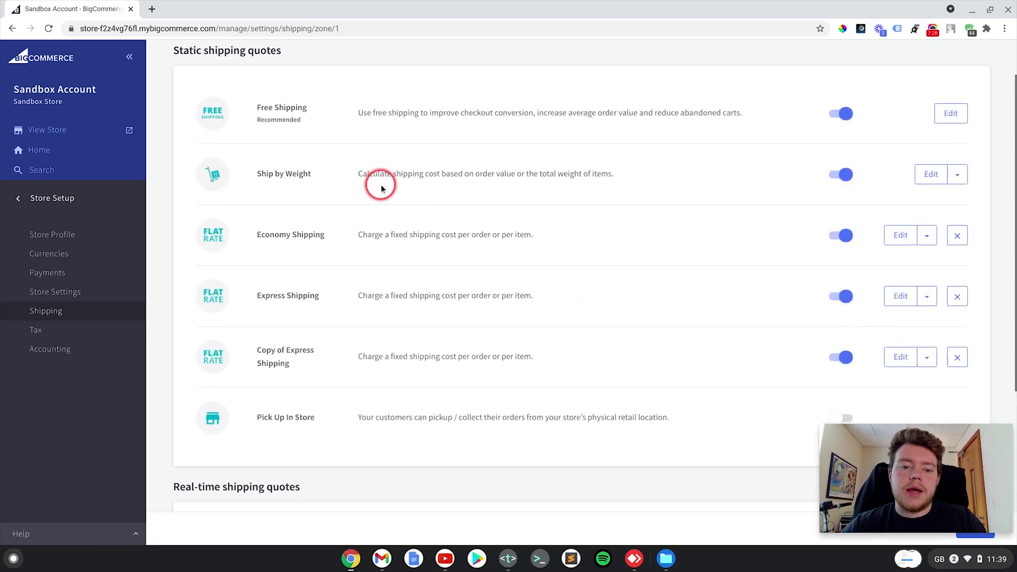
pyautogui.click(901, 357)
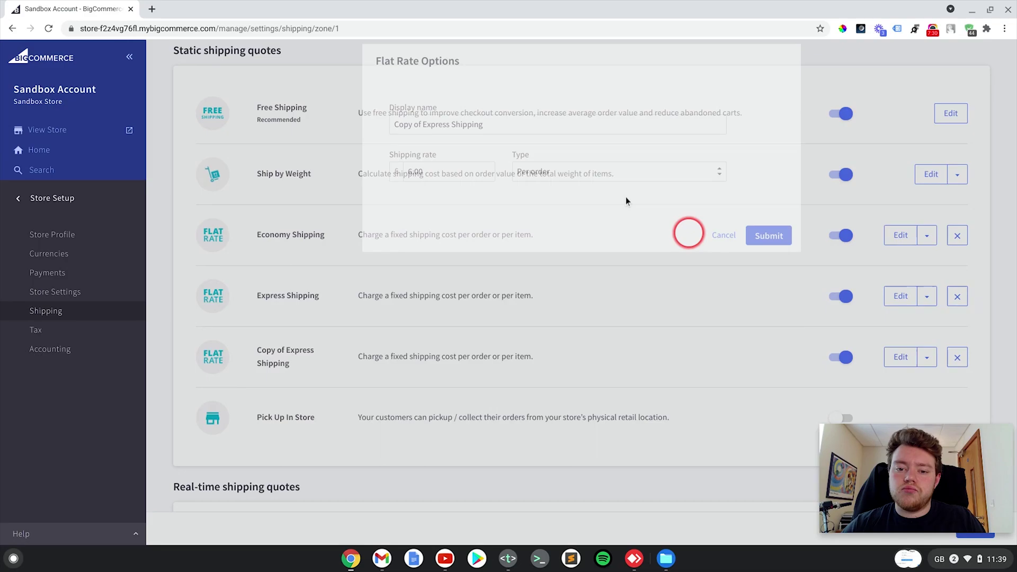
pyautogui.moveTo(449, 124); pyautogui.dragTo(356, 119)
pyautogui.write('Tracked')
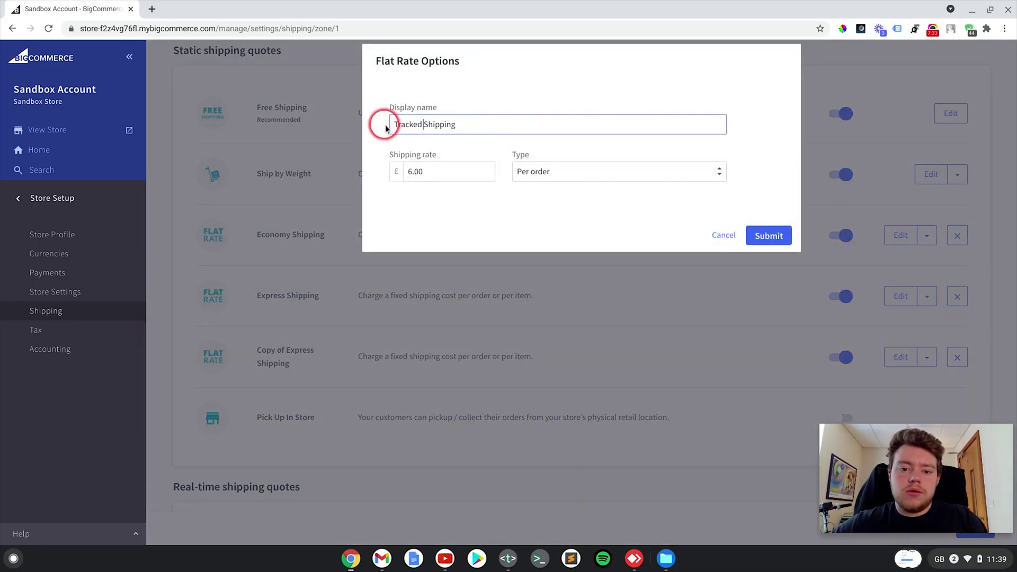
pyautogui.click(443, 171)
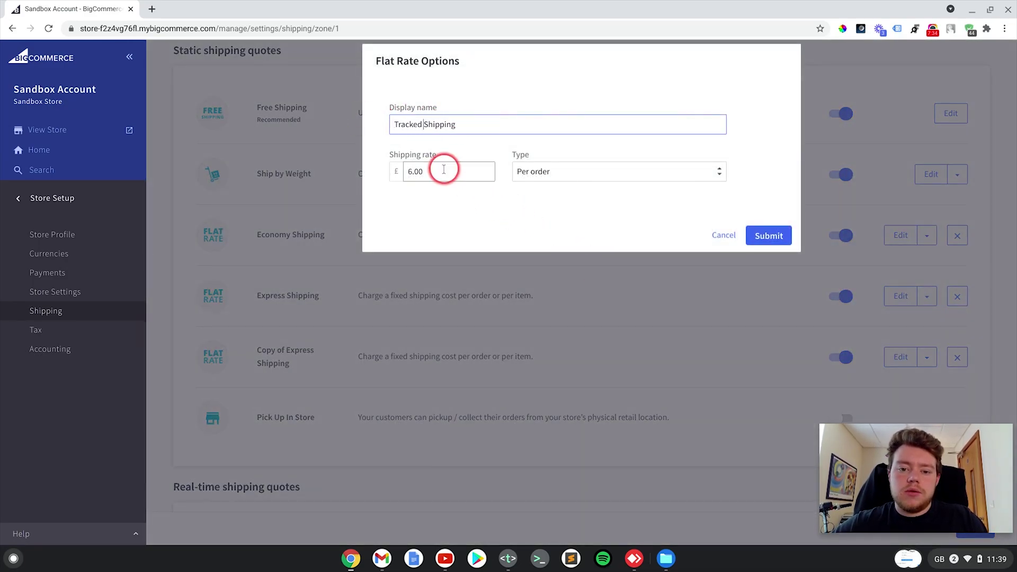
pyautogui.doubleClick(427, 169)
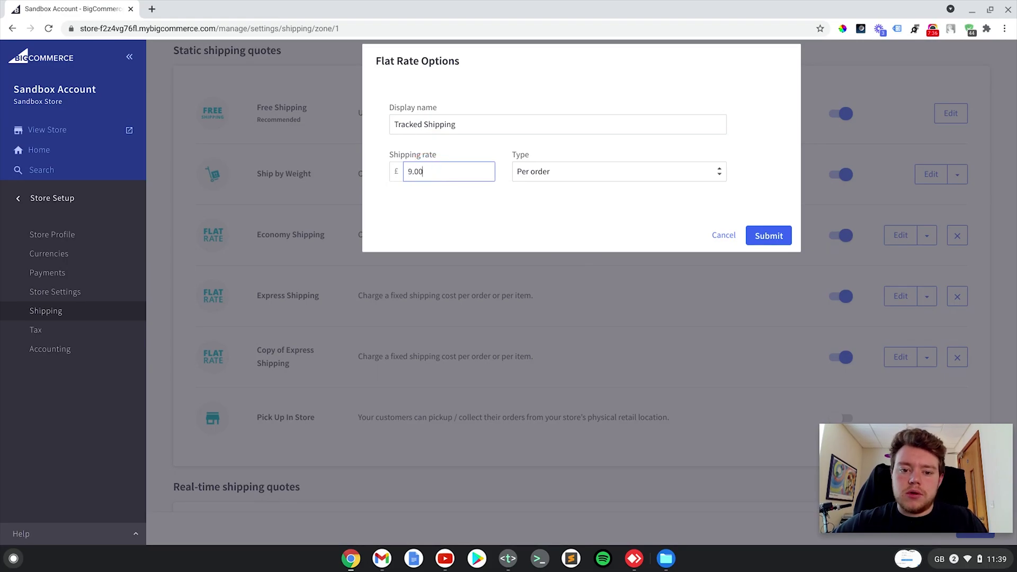
pyautogui.click(765, 234)
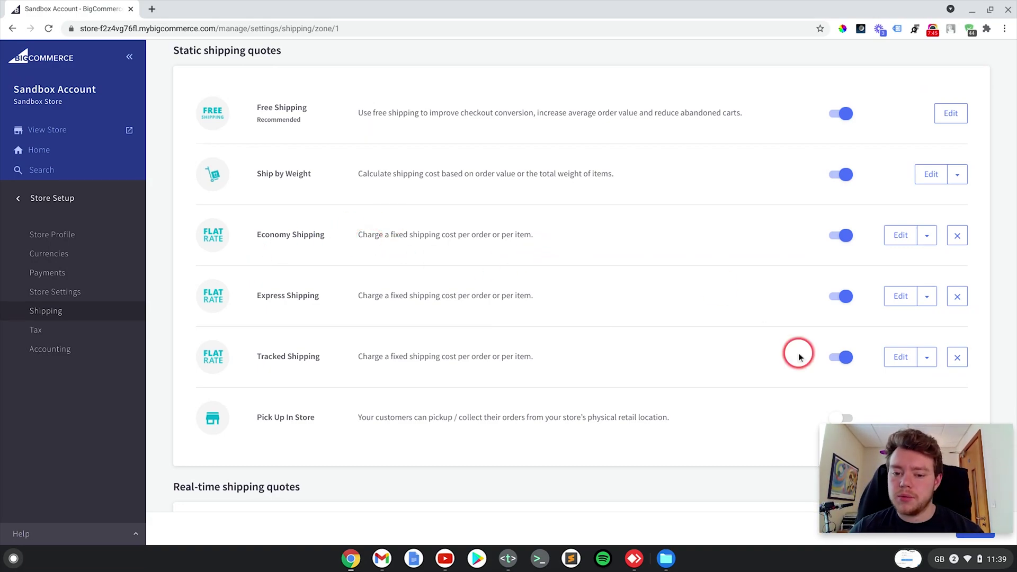
pyautogui.scroll(-2, 761, 237)
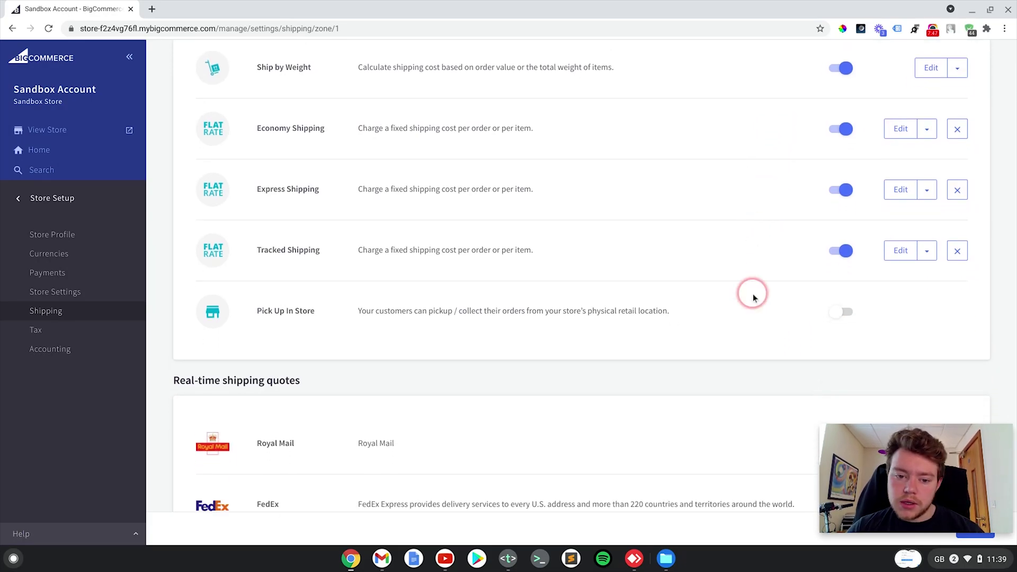
# Enable Pick Up In Store and rename it 'Click & Collect (ready in 2-4 days)'.
pyautogui.click(840, 313)
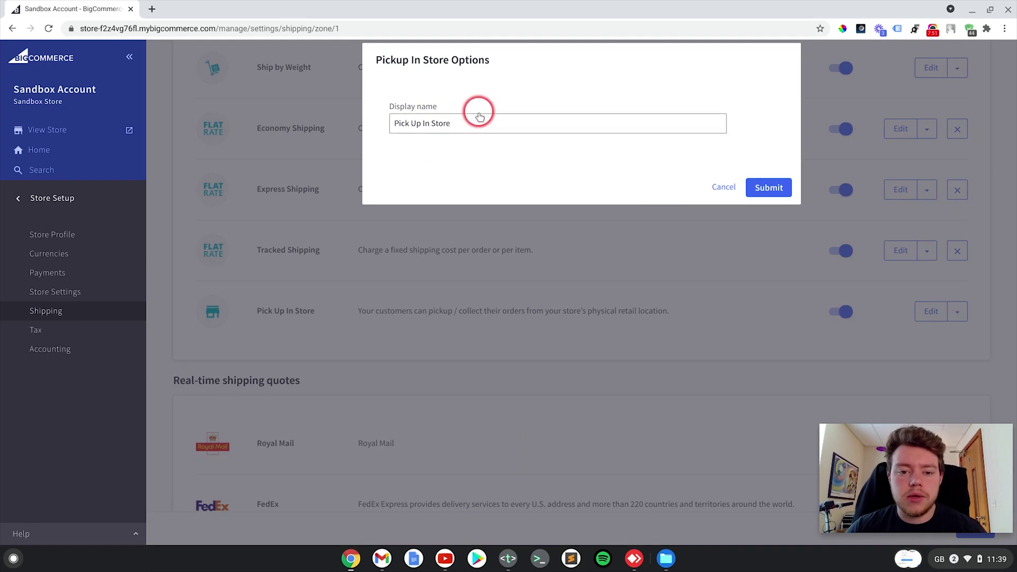
pyautogui.moveTo(470, 124); pyautogui.dragTo(366, 128)
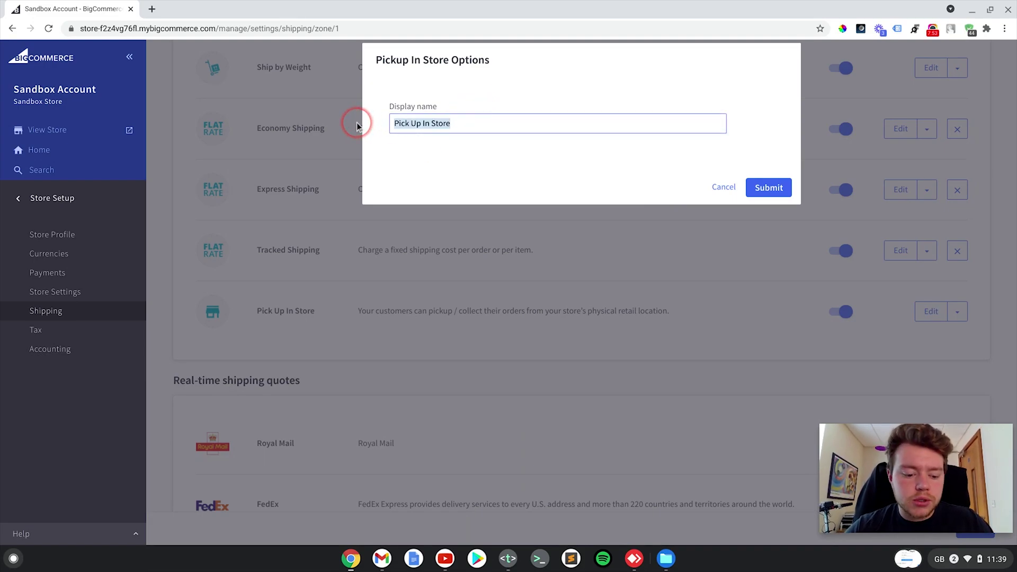
pyautogui.write('Click &')
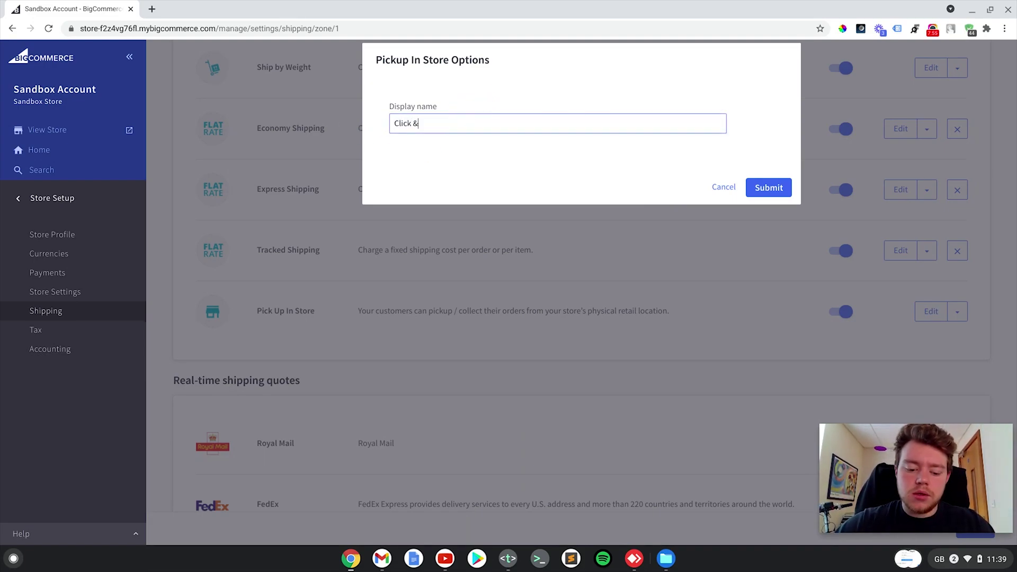
pyautogui.write(' Collect')
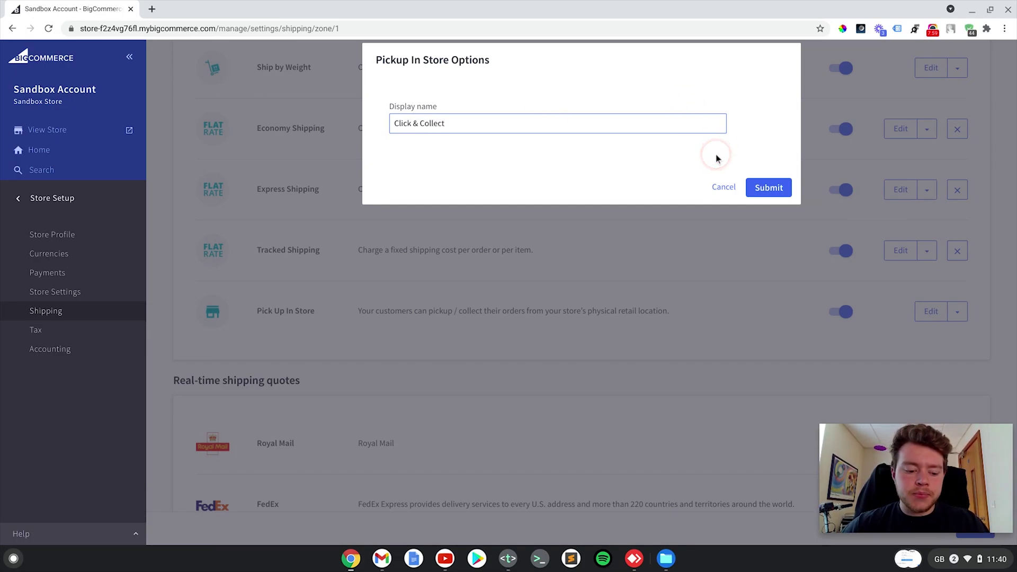
pyautogui.write(' (')
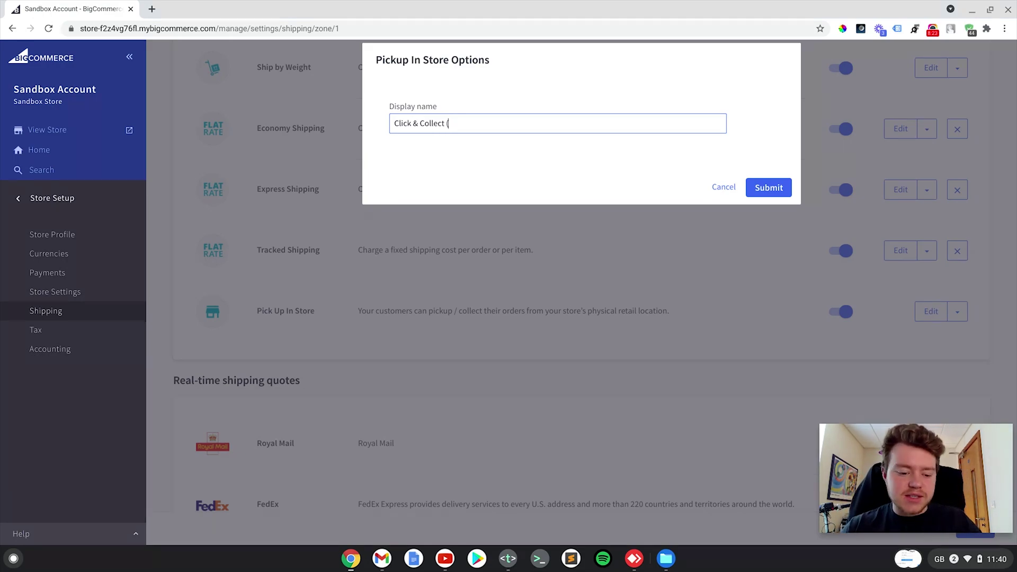
pyautogui.write('2-4')
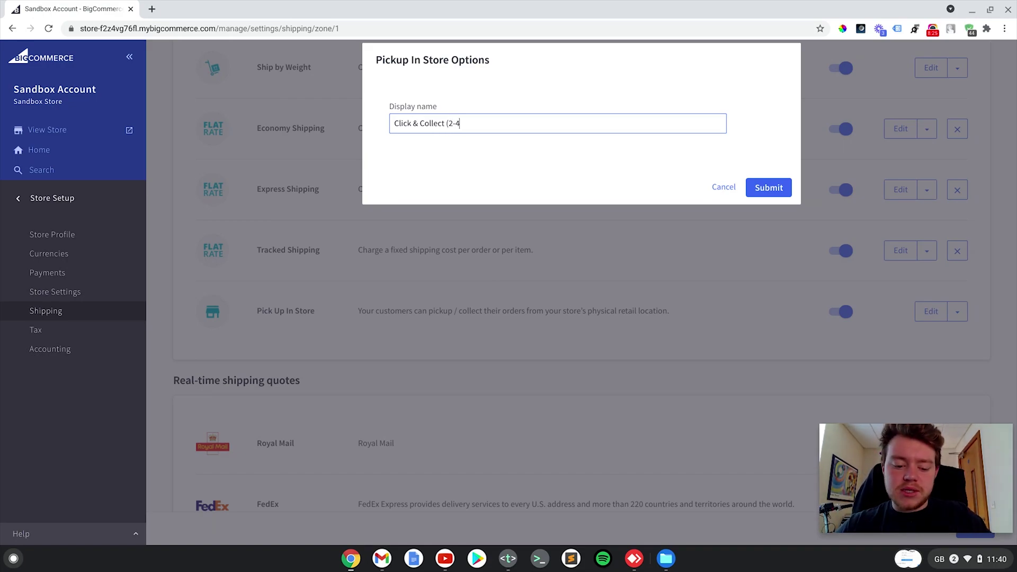
pyautogui.write(' days)')
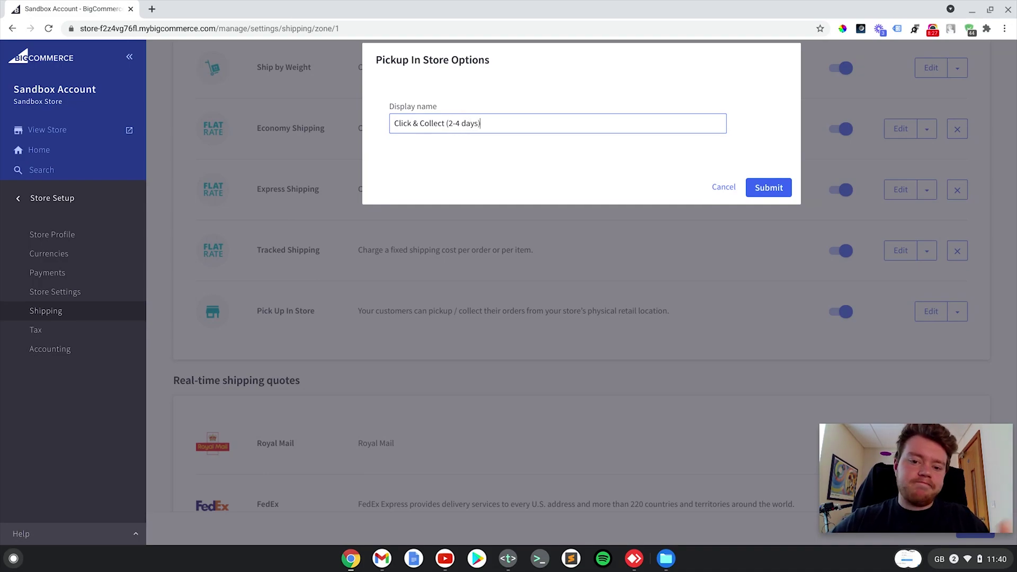
pyautogui.click(768, 188)
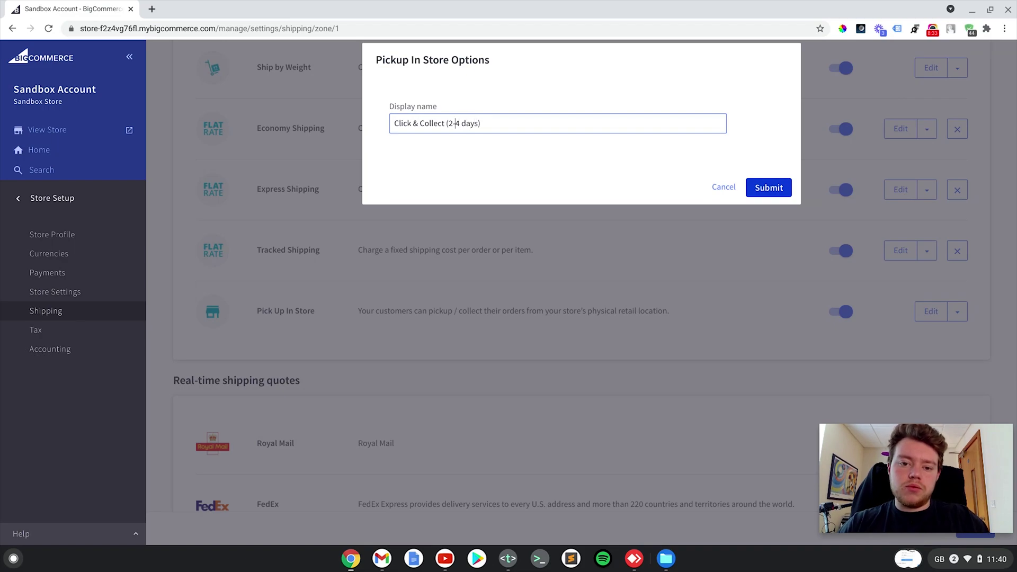
pyautogui.click(449, 123)
pyautogui.write('re')
pyautogui.write('ady in')
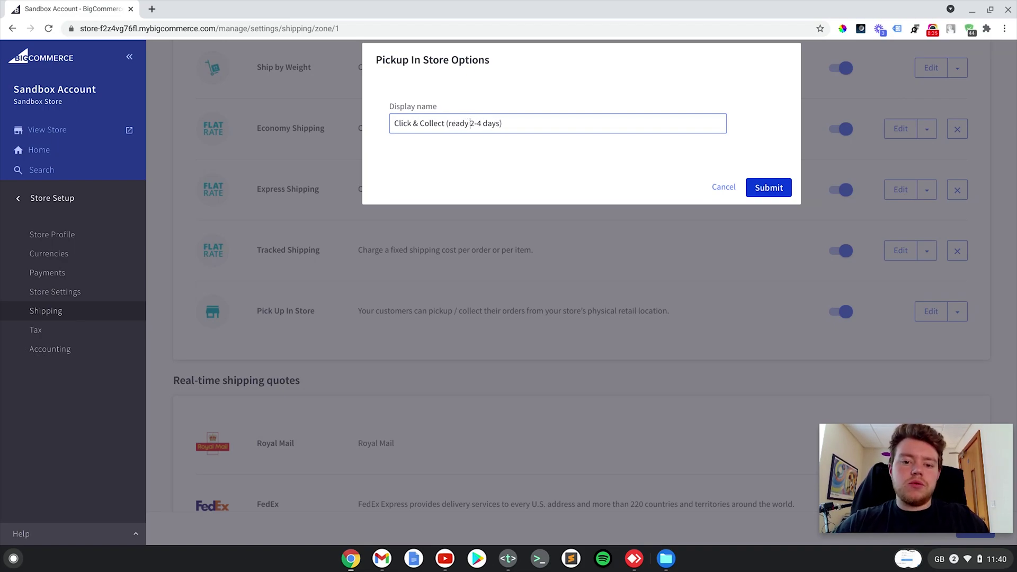
pyautogui.click(770, 188)
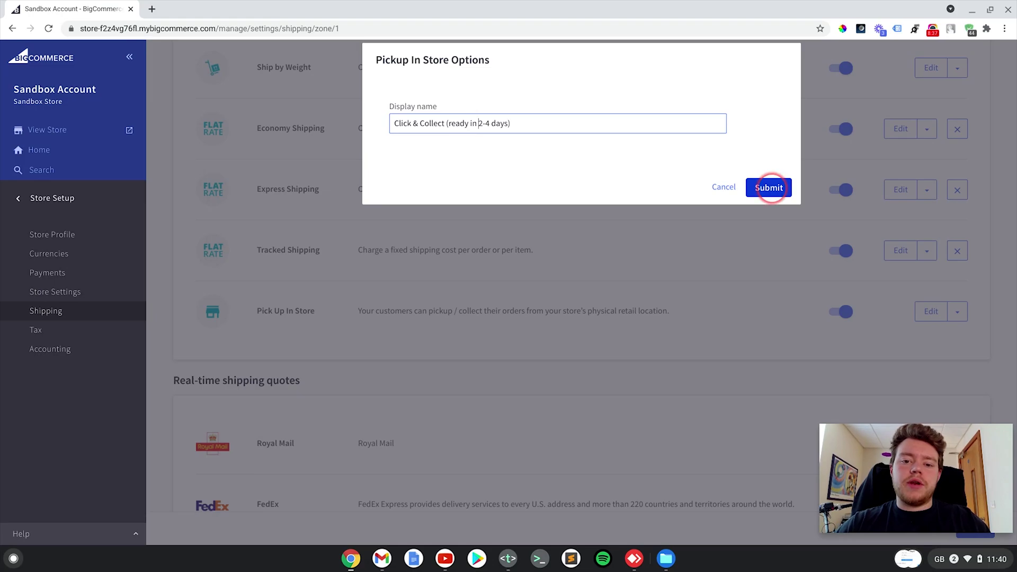
pyautogui.click(770, 187)
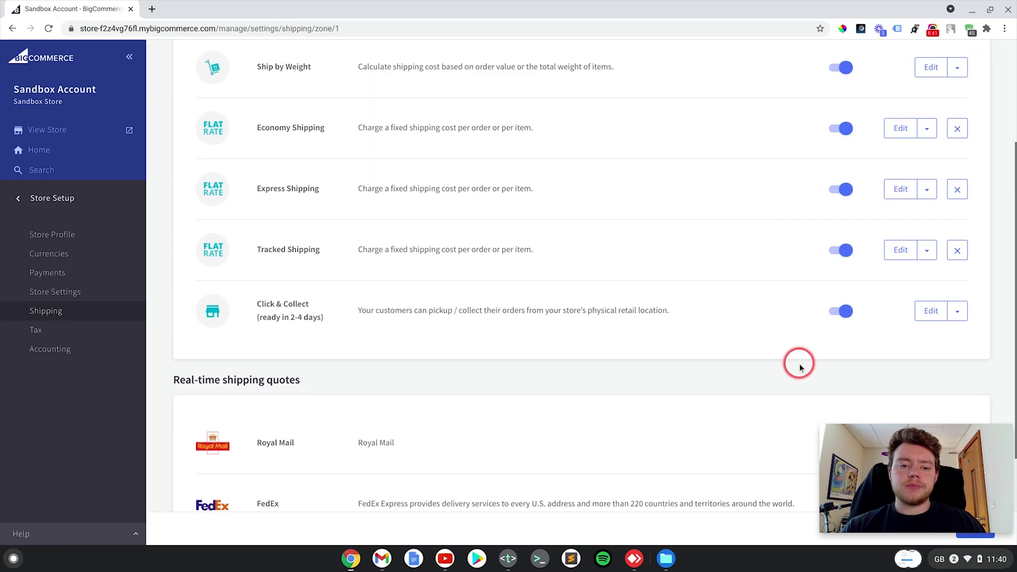
# Finish the United Kingdom zone with its six methods and bring up the add-zone choices.
pyautogui.scroll(3, 798, 363)
pyautogui.scroll(-2, 800, 228)
pyautogui.scroll(3, 799, 229)
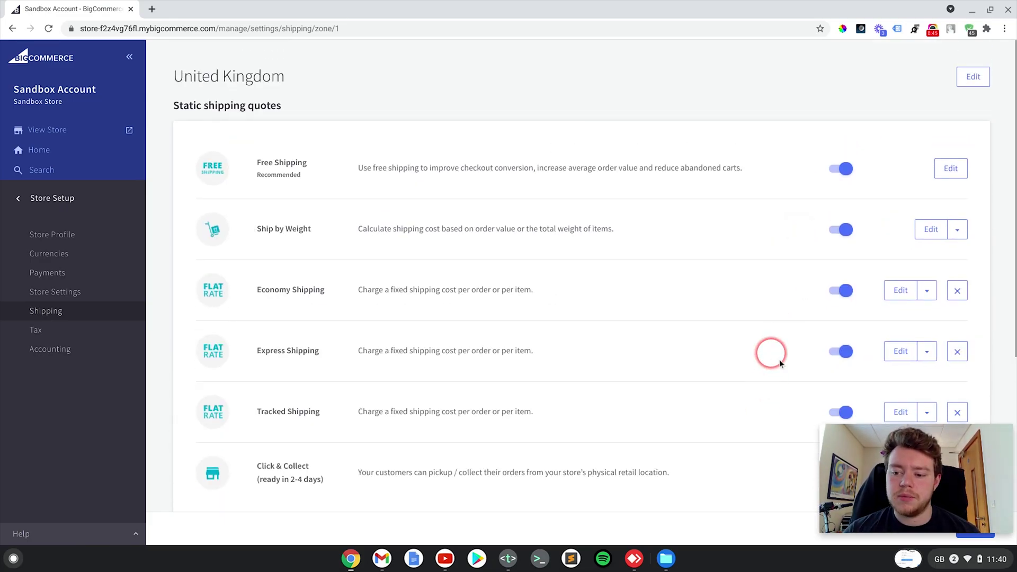
pyautogui.click(982, 528)
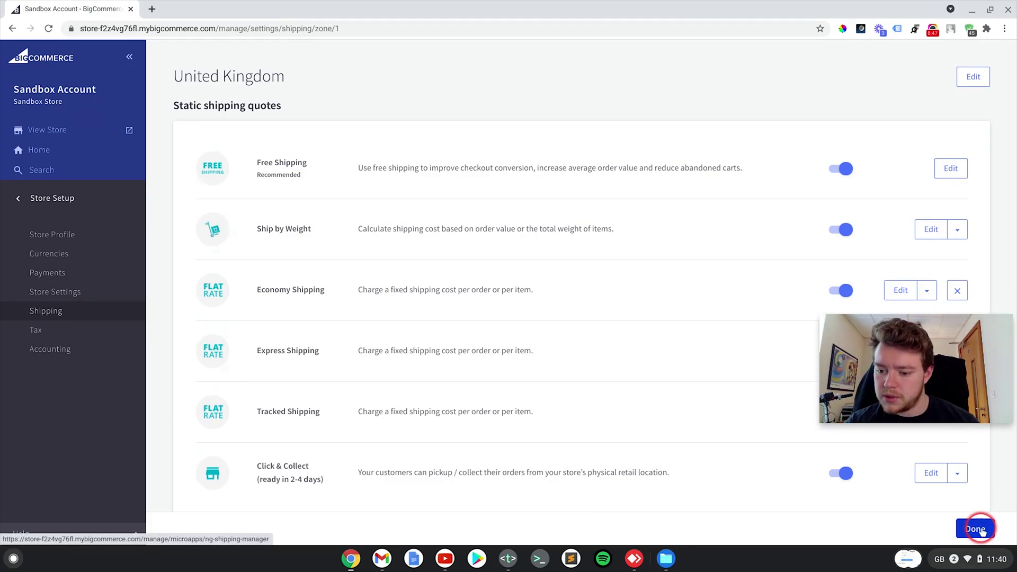
pyautogui.scroll(-3, 636, 249)
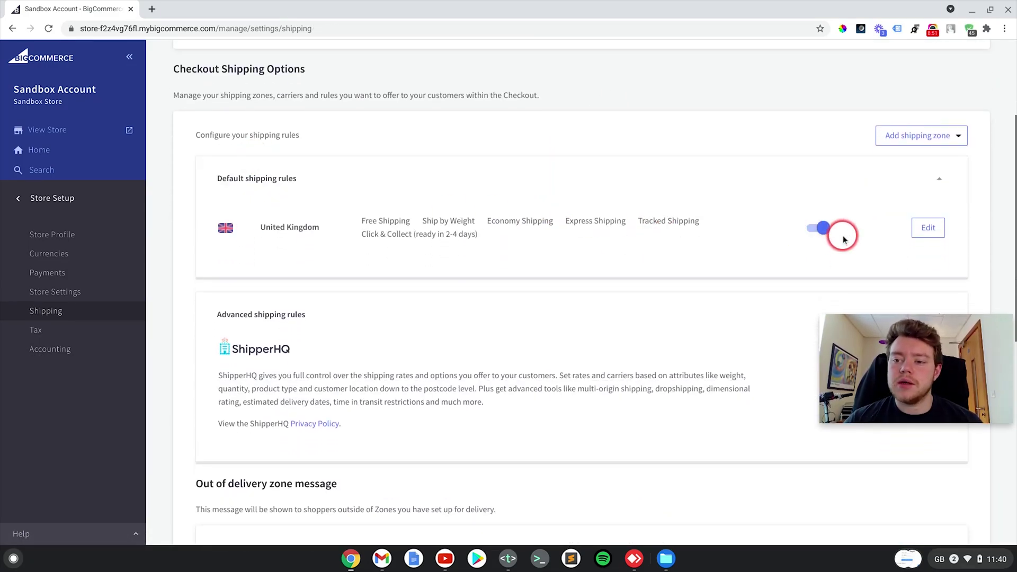
pyautogui.click(944, 139)
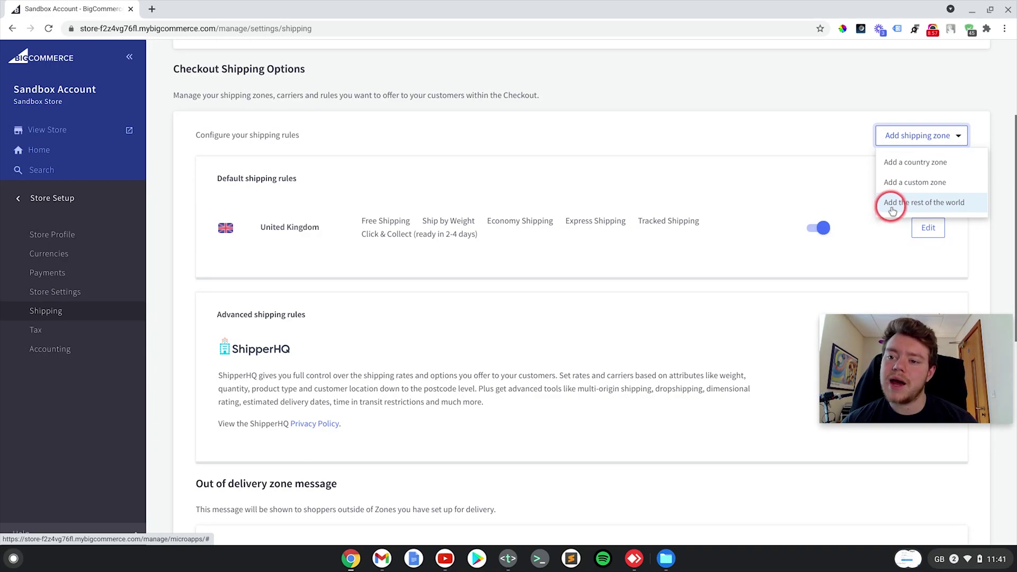
# Add a new country shipping zone for Jersey.
pyautogui.click(946, 209)
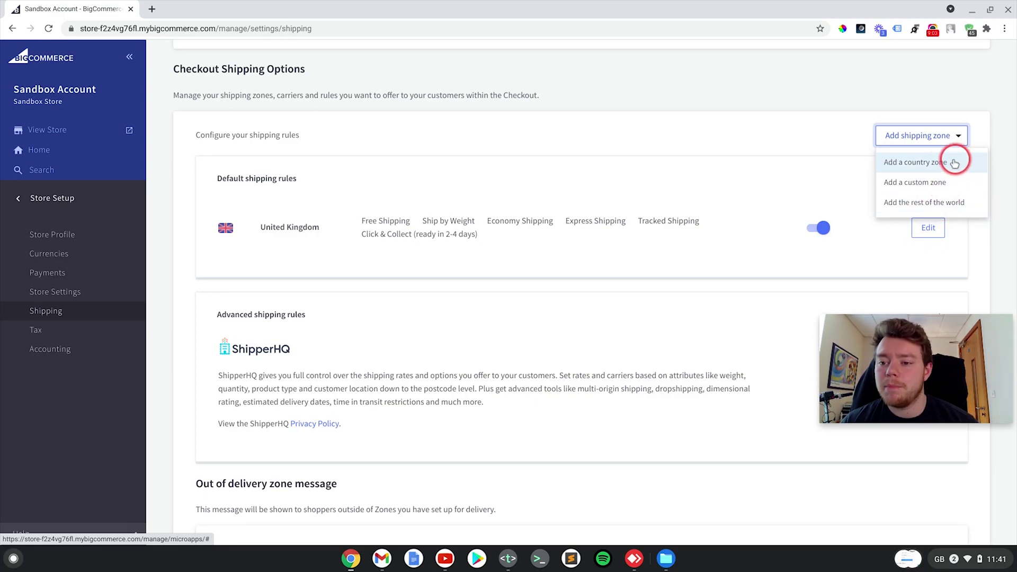
pyautogui.click(931, 162)
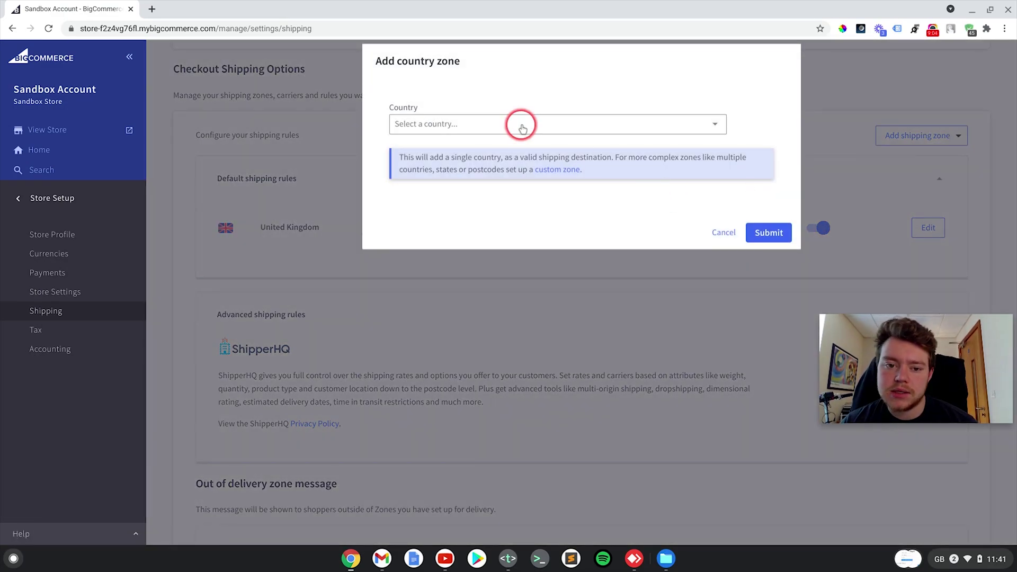
pyautogui.click(523, 126)
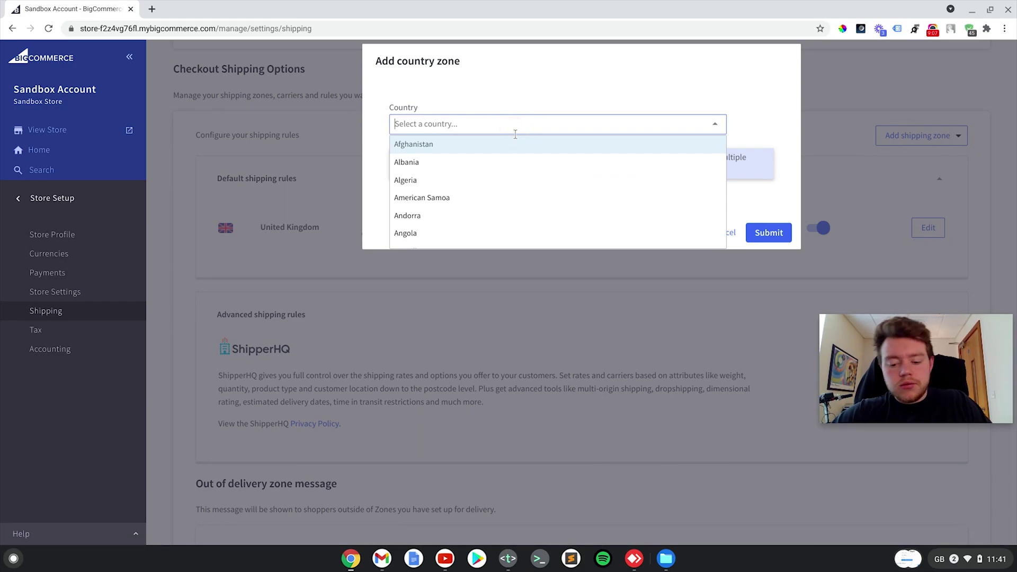
pyautogui.write('jer')
pyautogui.click(432, 142)
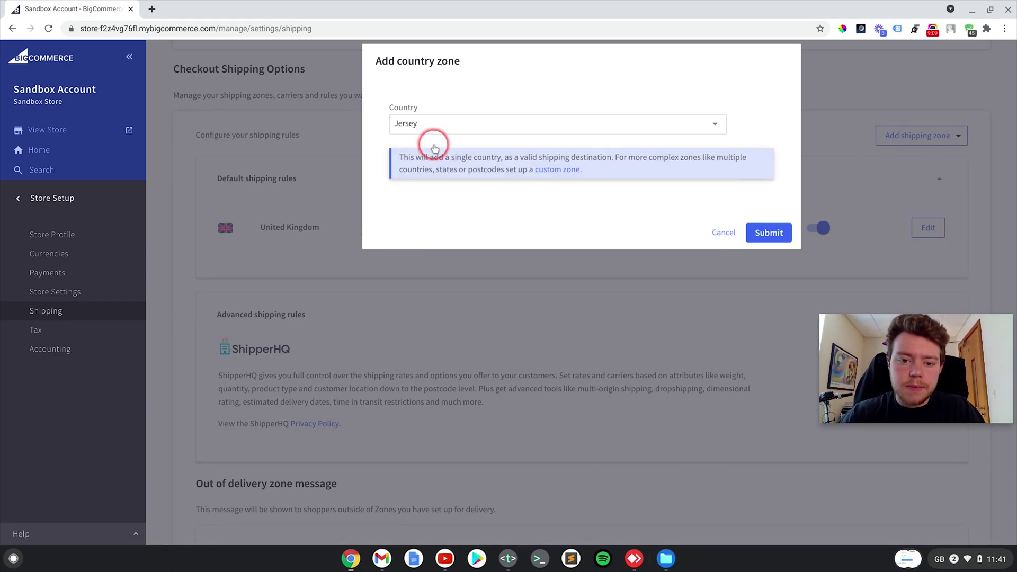
pyautogui.click(688, 232)
pyautogui.click(758, 232)
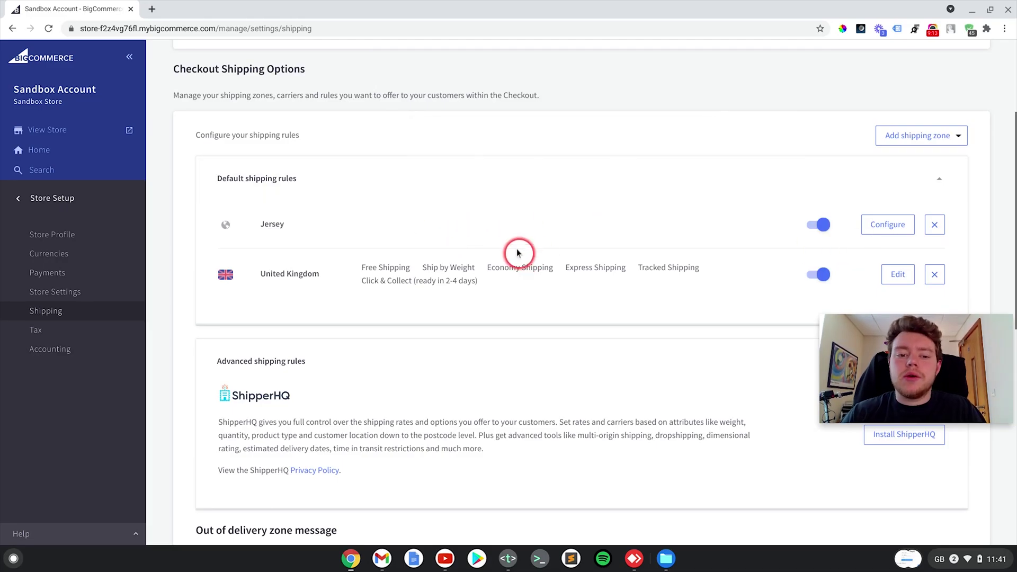
# Open the Jersey zone's shipping settings and review its unconfigured methods.
pyautogui.click(901, 225)
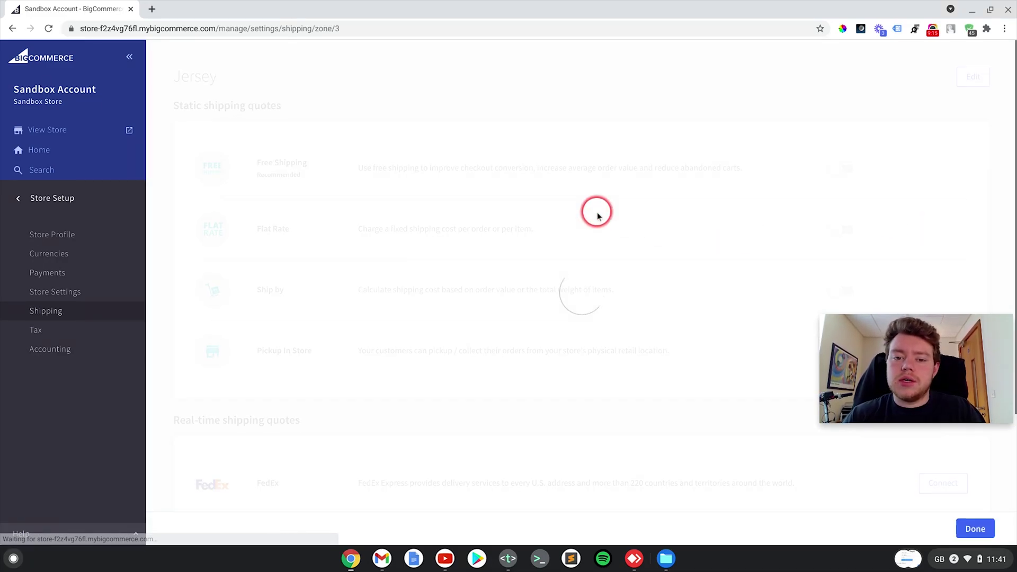
pyautogui.scroll(-2, 718, 161)
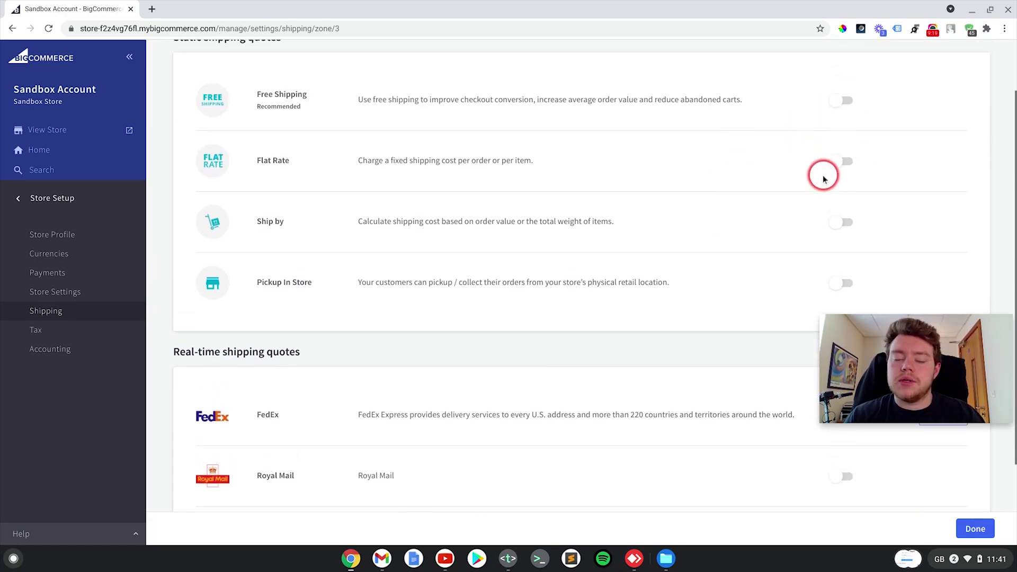
pyautogui.scroll(-3, 673, 199)
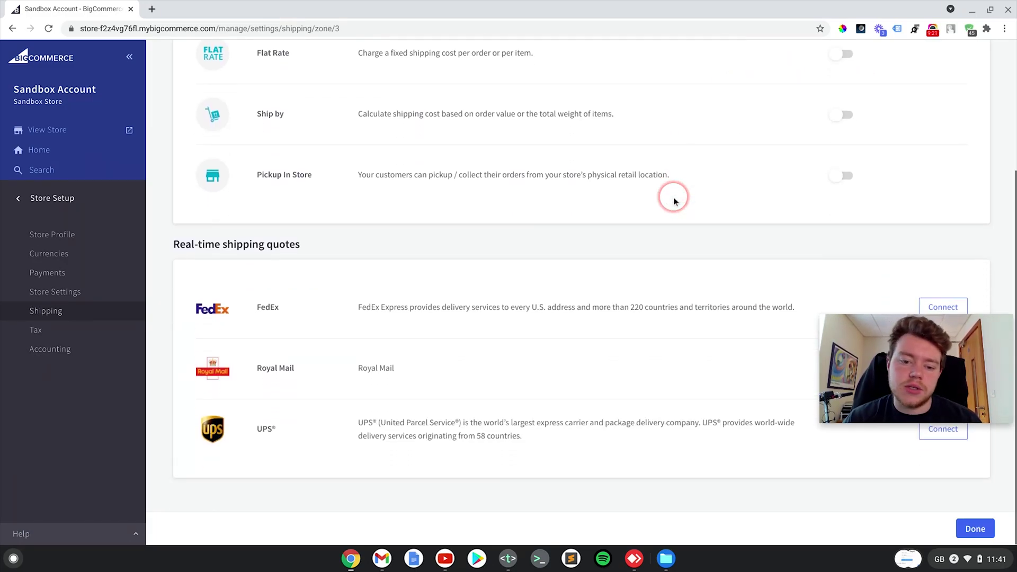
pyautogui.scroll(5, 672, 199)
pyautogui.click(975, 529)
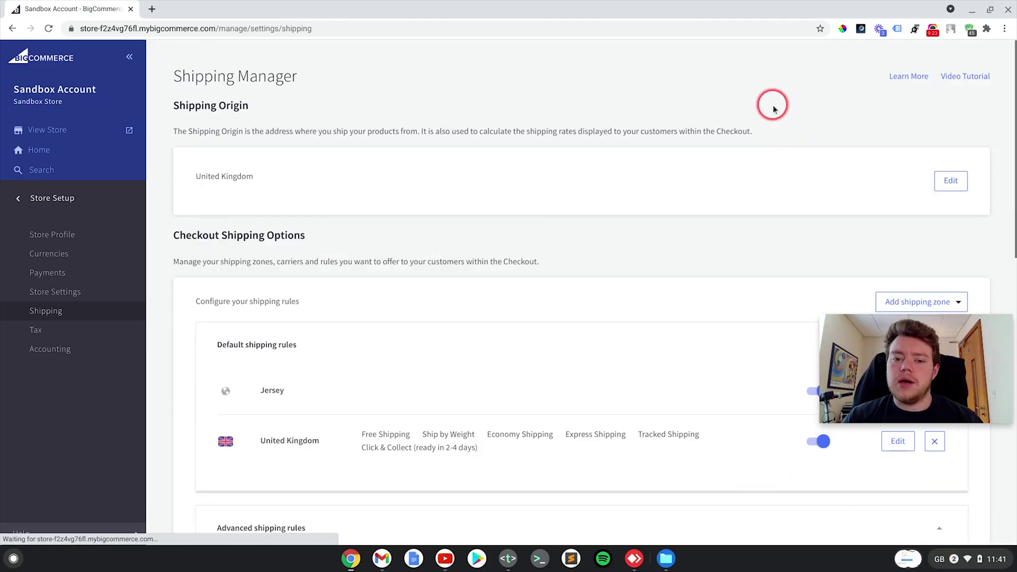
pyautogui.scroll(-6, 602, 122)
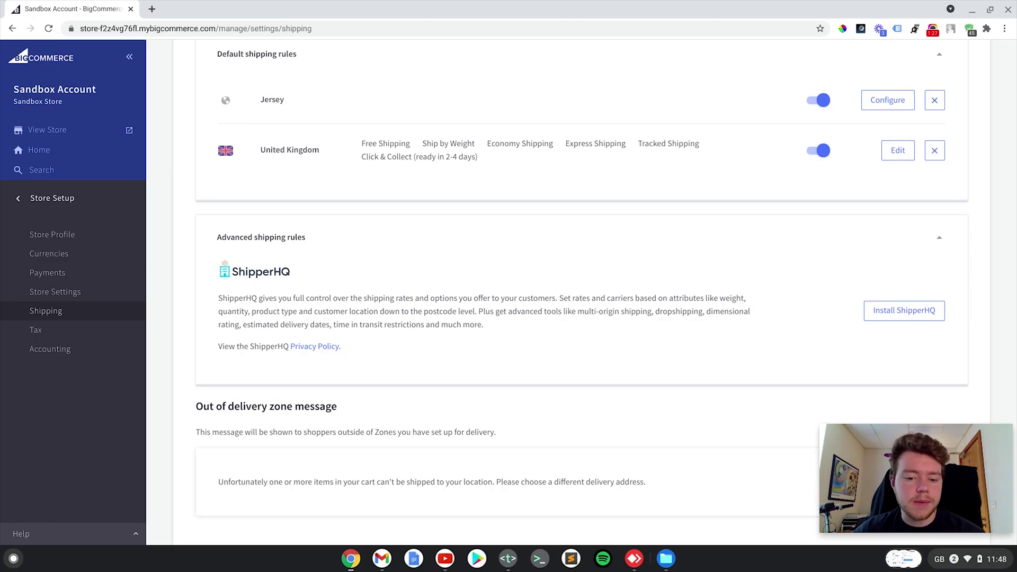
pyautogui.scroll(-2, 518, 225)
pyautogui.scroll(1, 518, 225)
pyautogui.scroll(-2, 519, 227)
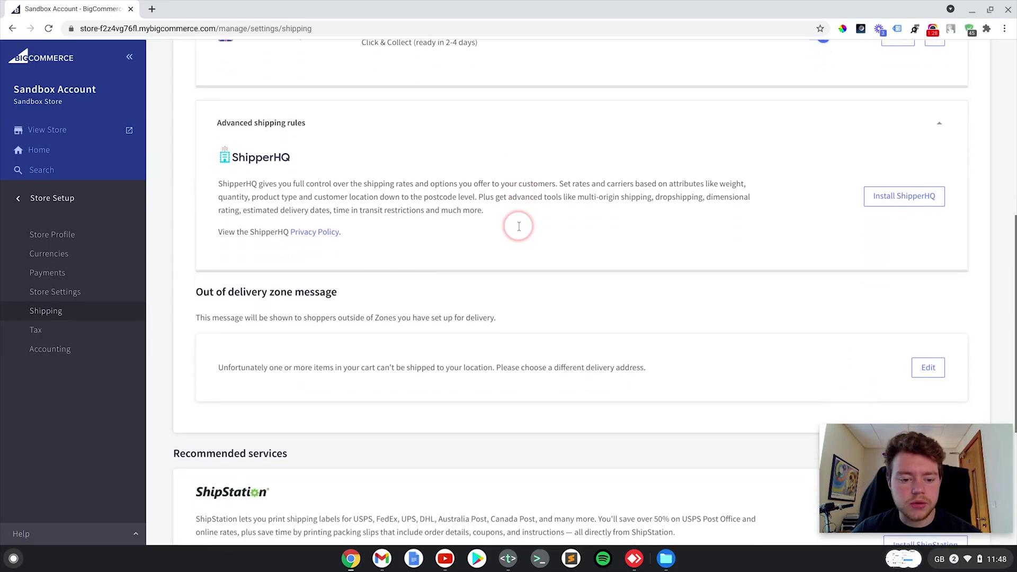
pyautogui.scroll(8, 519, 226)
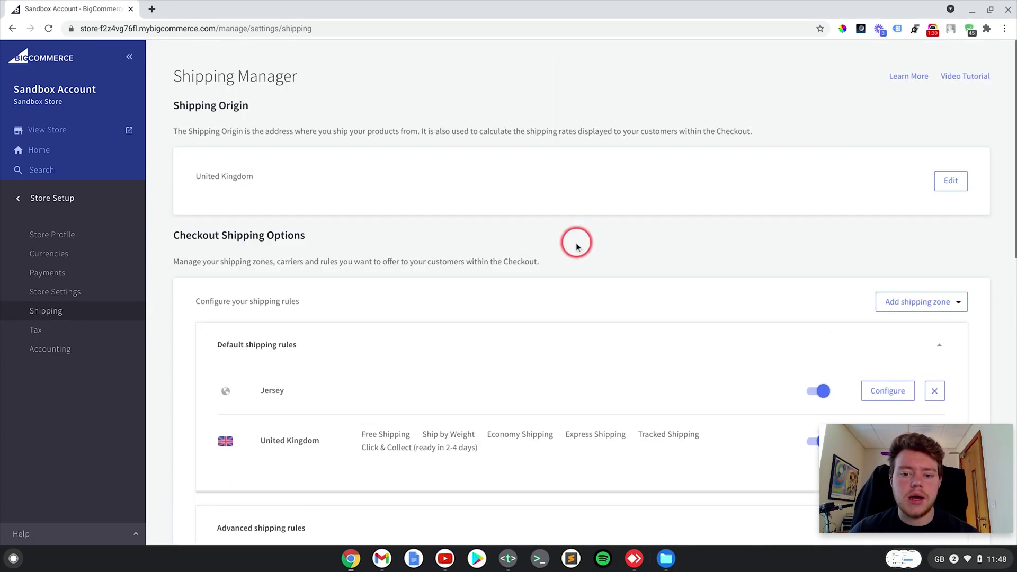